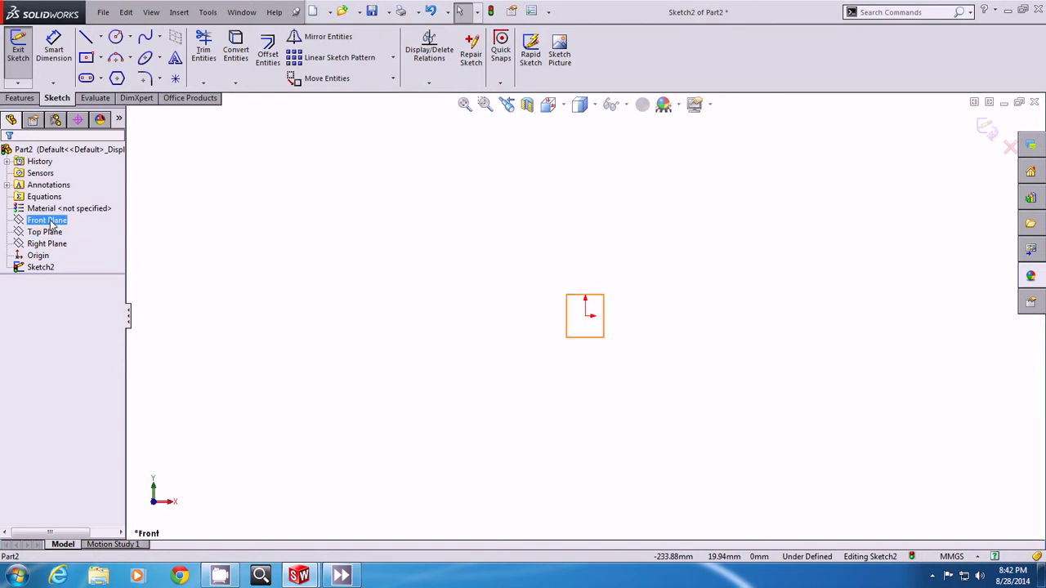
- Discard the empty Front Plane sketch and start a new sketch on the Top Plane
left_click(47, 220)
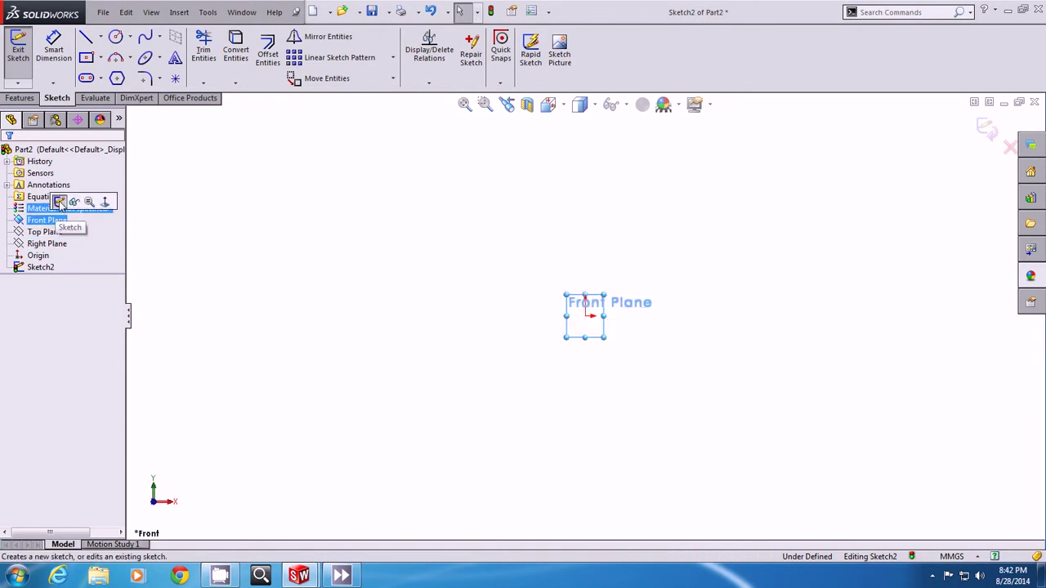
left_click(45, 234)
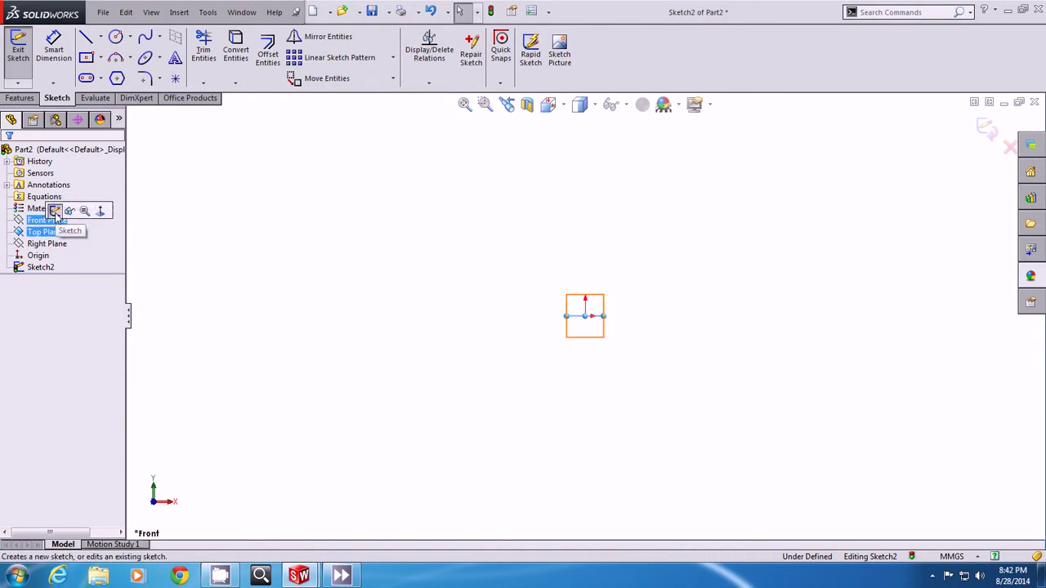
left_click(55, 211)
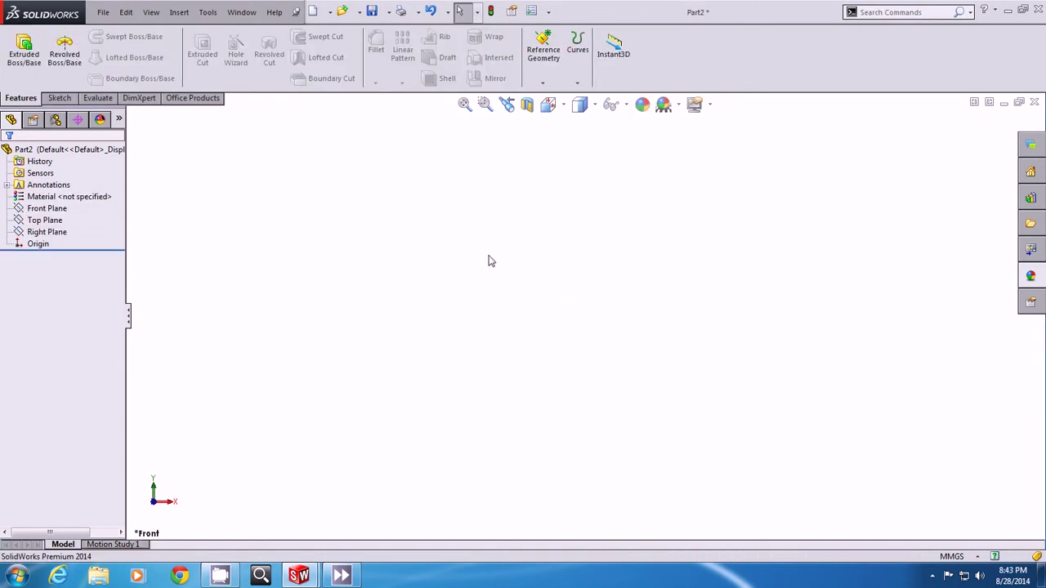
left_click(45, 219)
left_click(53, 202)
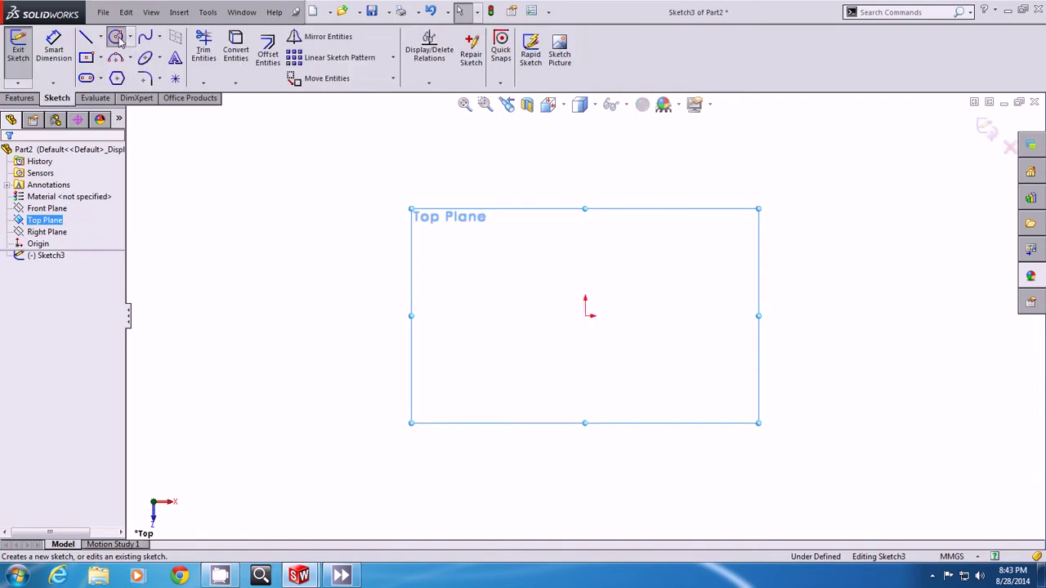
- Draw a circle centred on the origin and dimension its diameter to 10
left_click(116, 38)
left_click(585, 316)
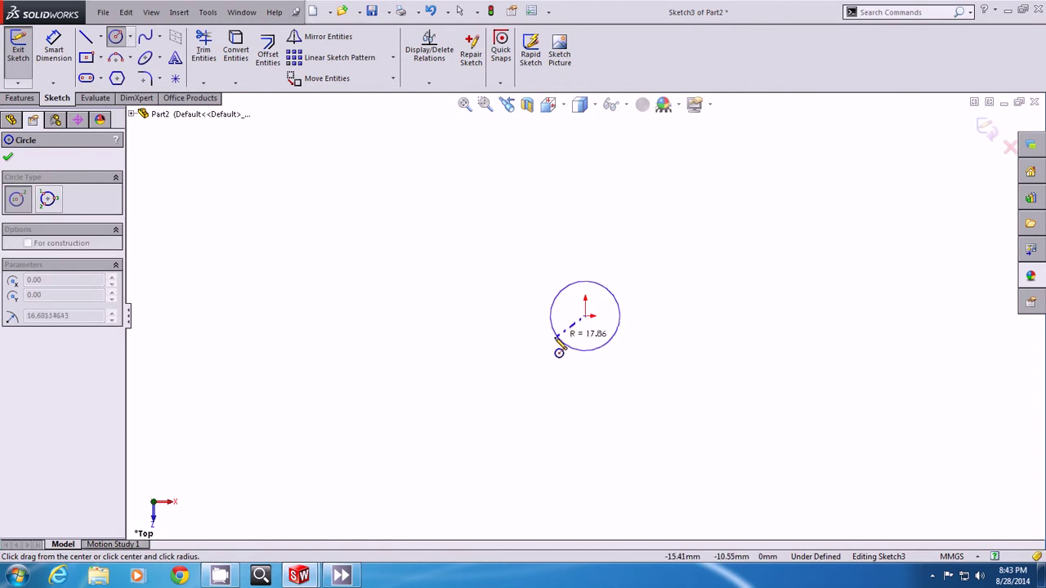
left_click(546, 357)
key("Escape")
left_click(42, 49)
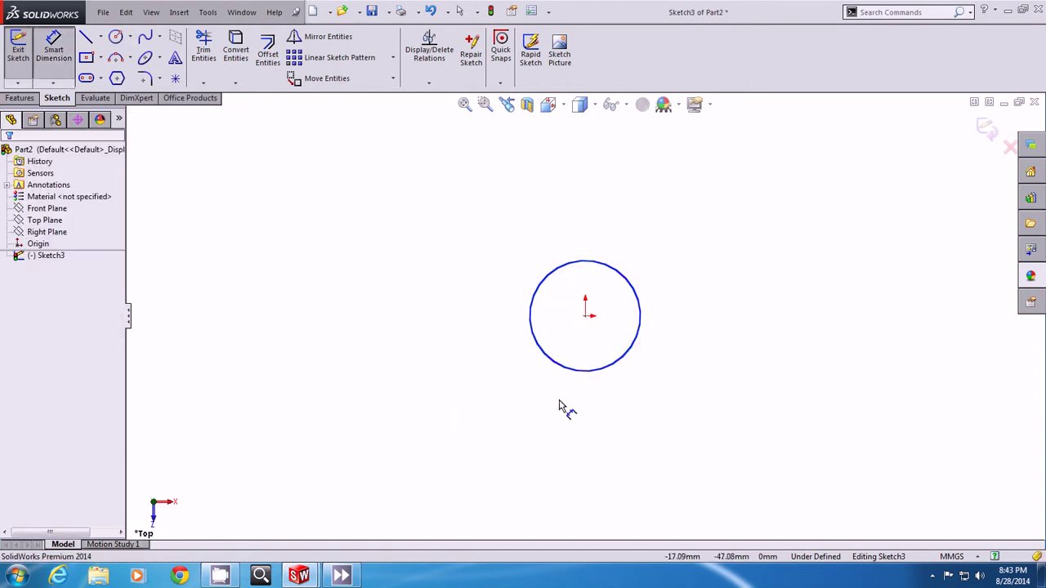
left_click(548, 355)
left_click(495, 391)
type("10")
key("Return")
left_click(431, 294)
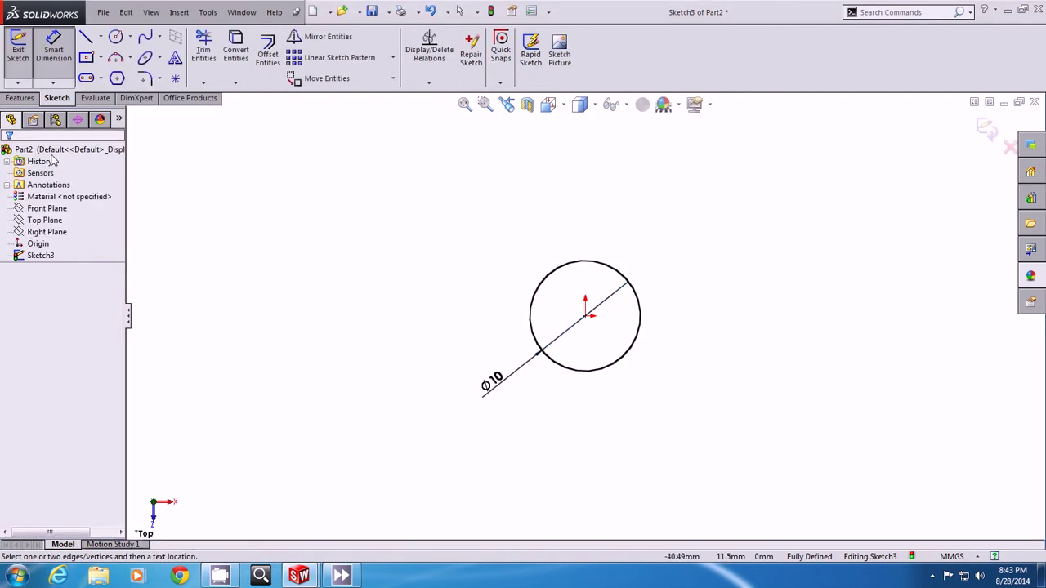
left_click(117, 78)
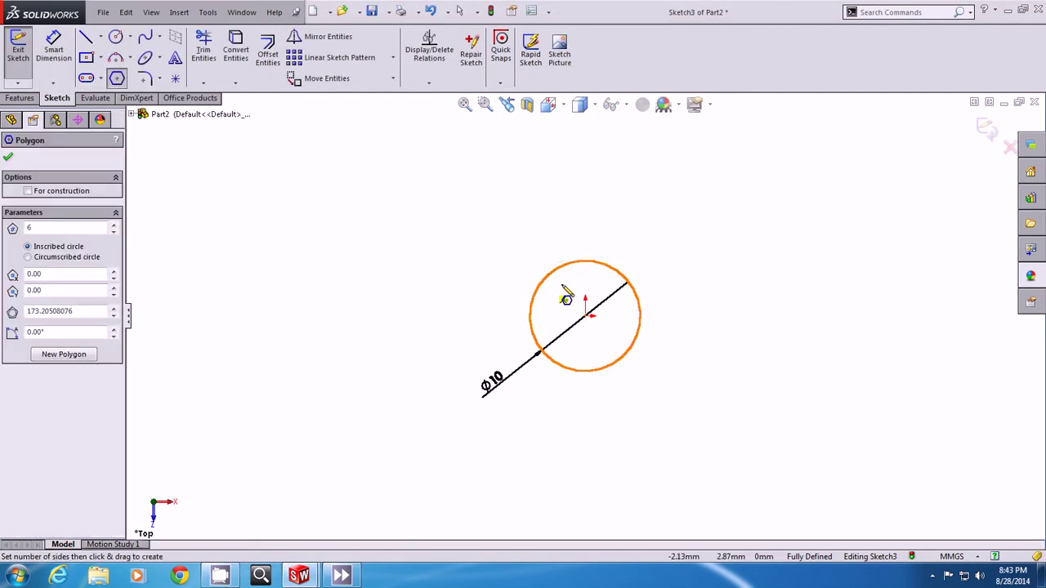
- Draw a hexagon at the origin with its corner-to-corner height set to =2*"D1@Sketch3" (20)
left_click(585, 315)
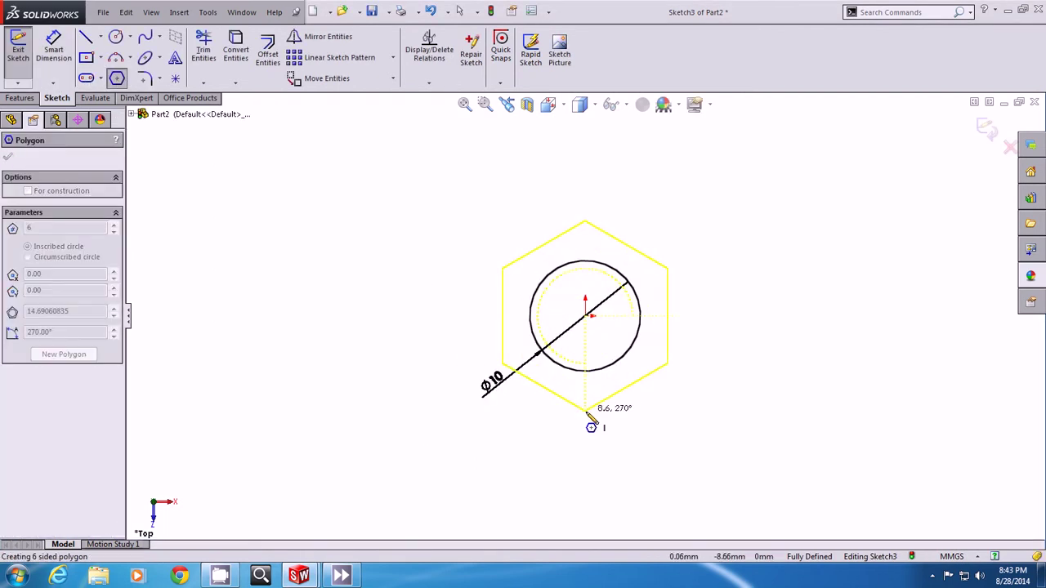
left_click(594, 422)
left_click(53, 49)
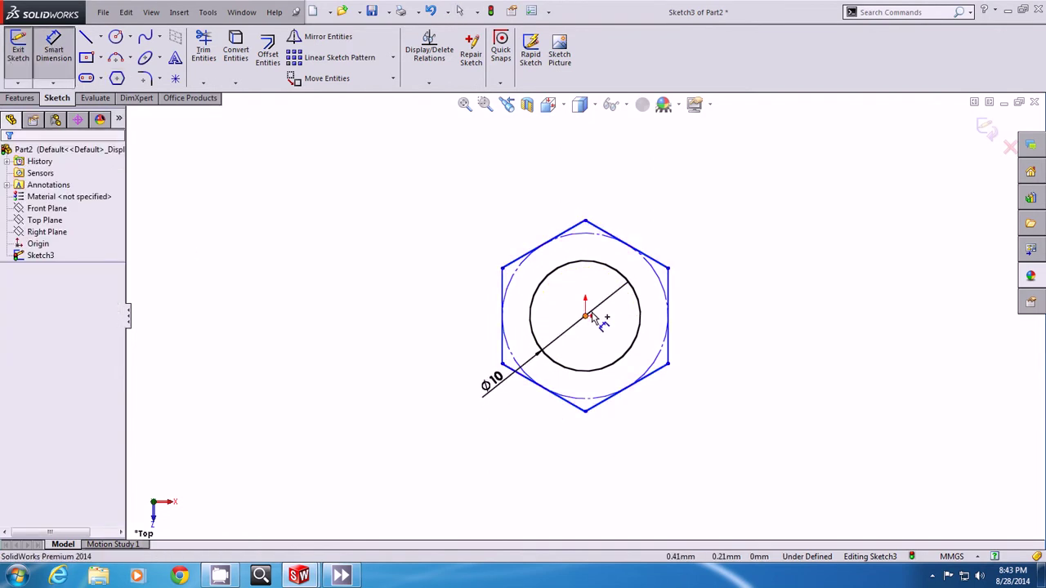
left_click(585, 411)
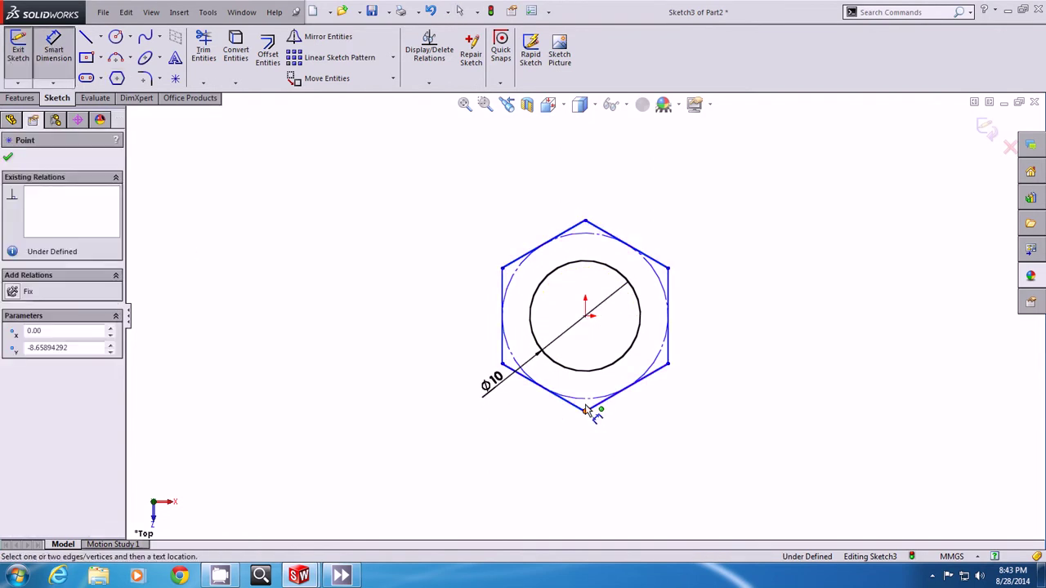
left_click(585, 220)
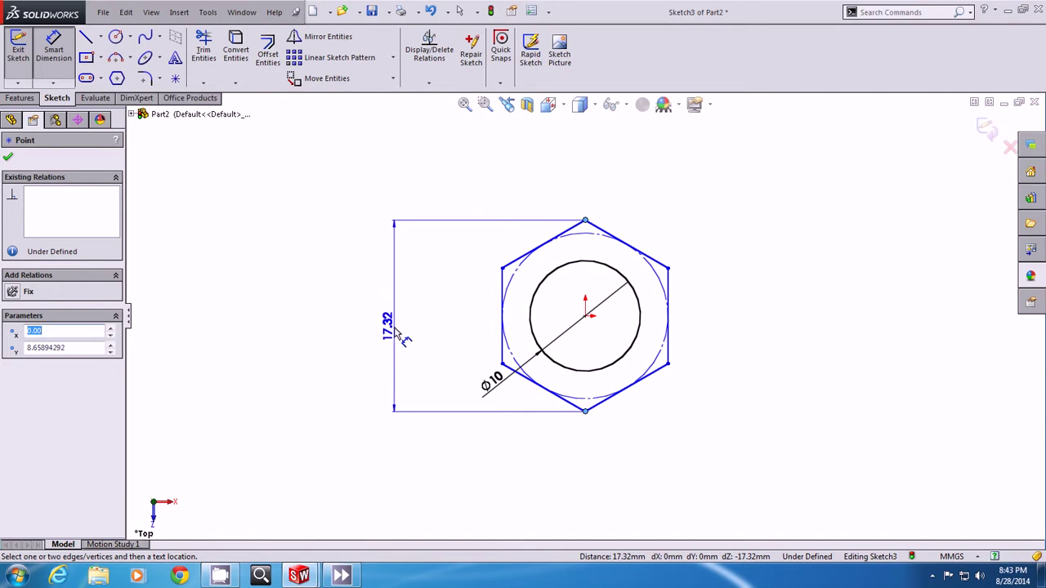
left_click(394, 336)
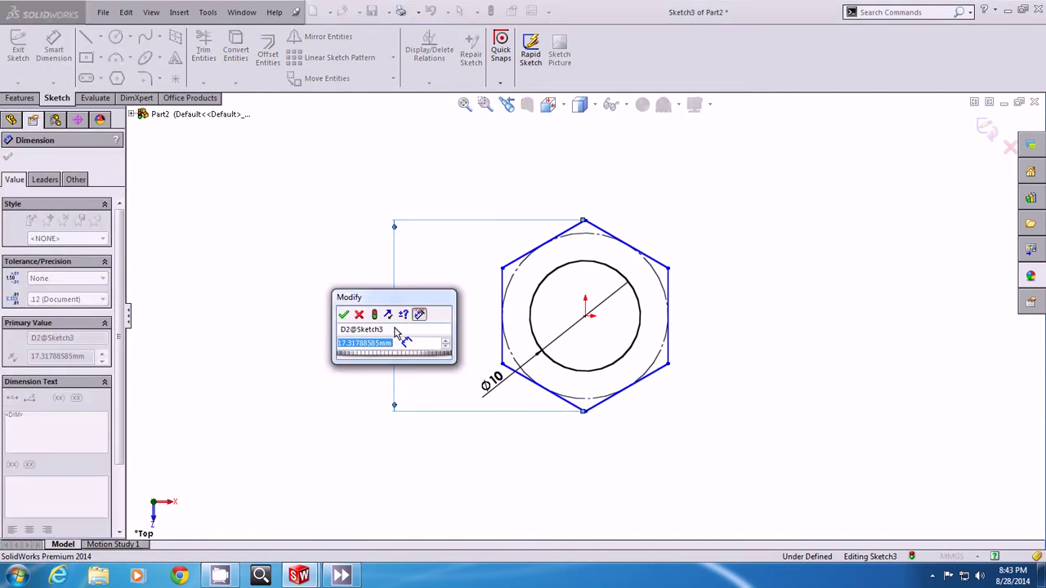
type("=2*")
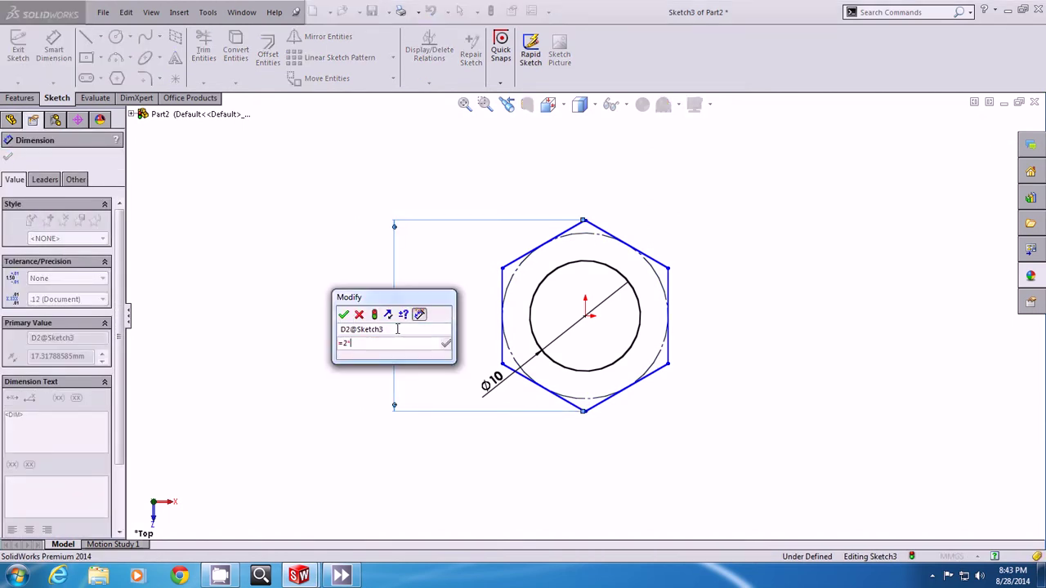
left_click(493, 383)
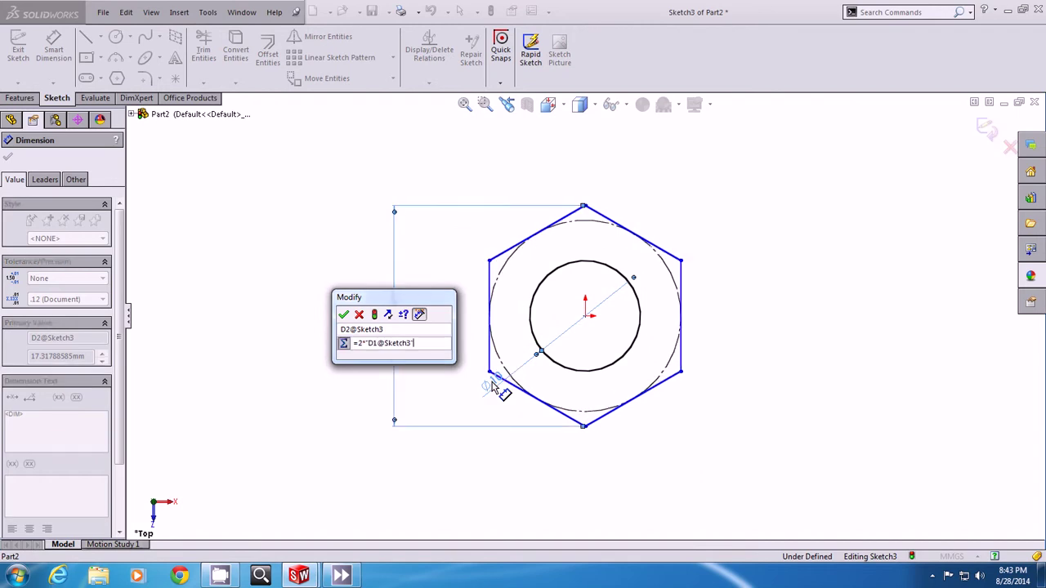
left_click(343, 314)
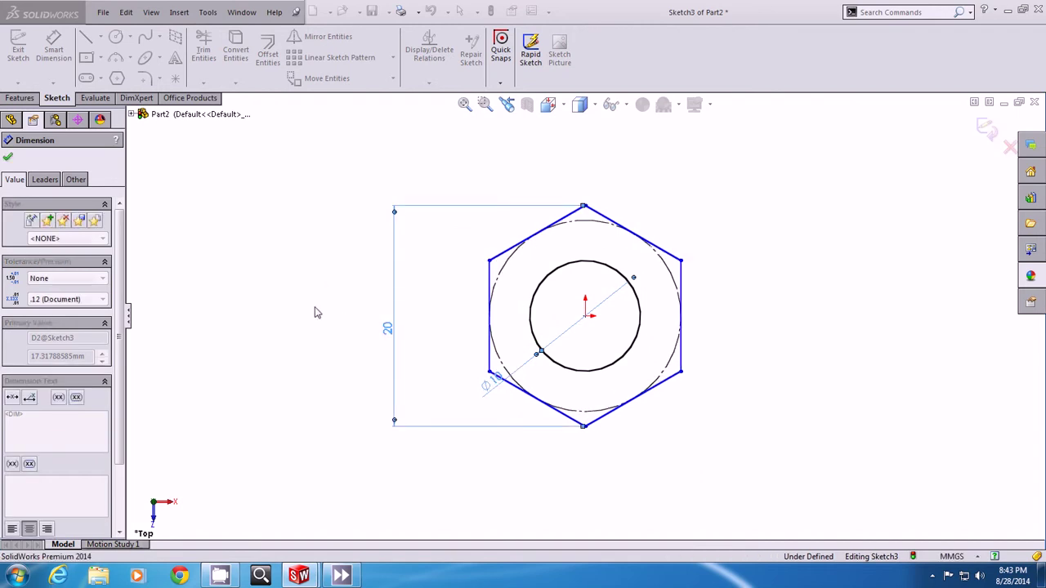
- Add a Vertical relation between the centre point and the bottom hexagon corner, then view trimetric
key("Escape")
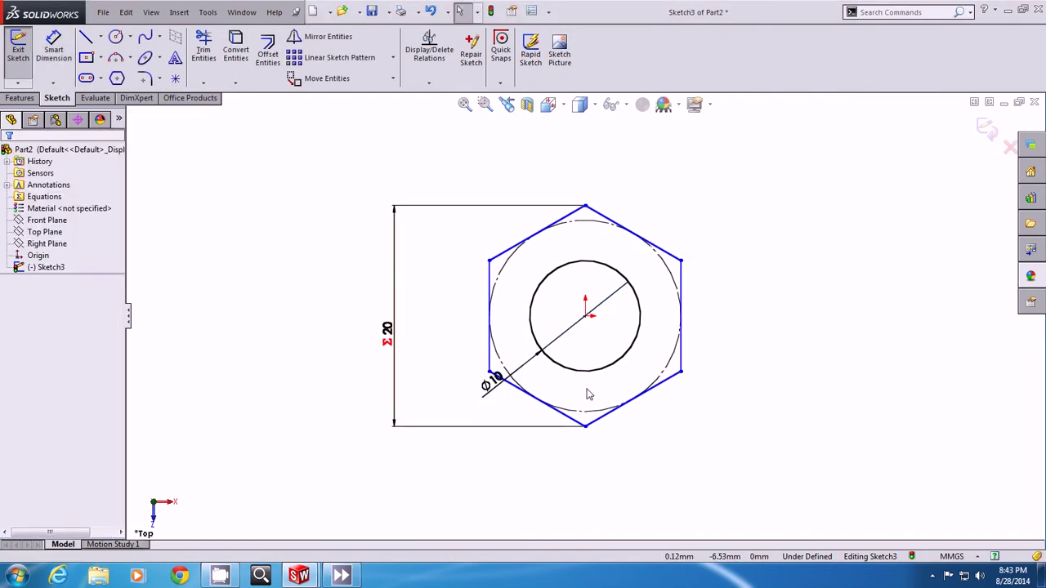
left_click(586, 324)
left_click(585, 425, "ctrl")
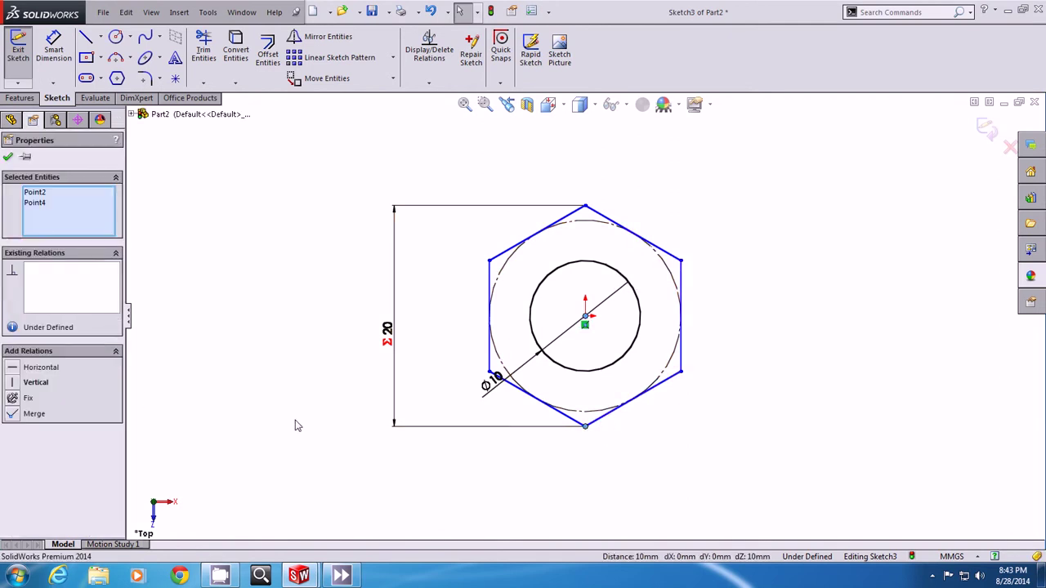
left_click(16, 387)
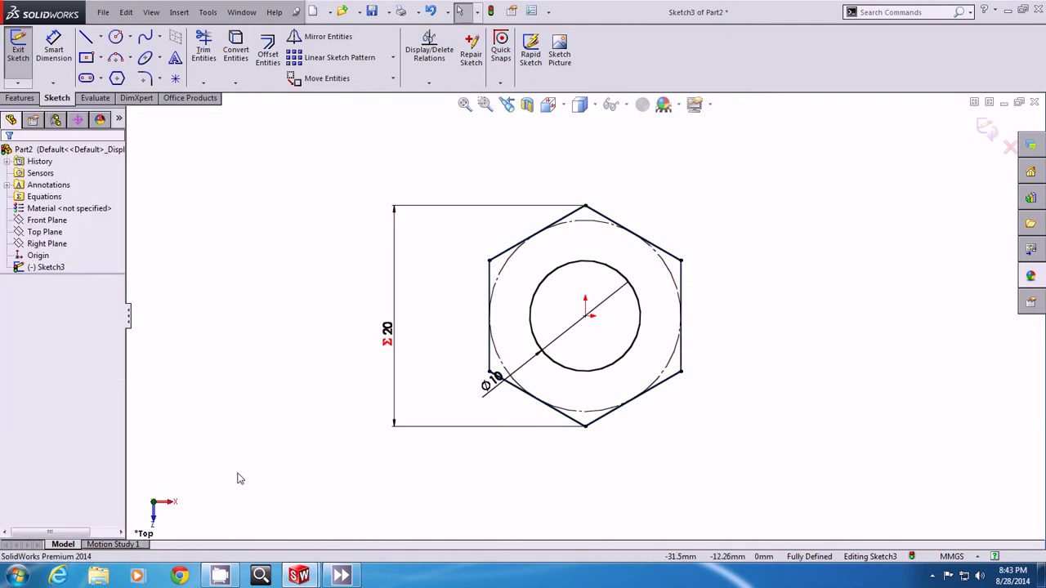
key("ctrl+7")
- Set the inner circle to construction geometry and extrude the hexagon 10 mm into a prism
right_click(606, 290)
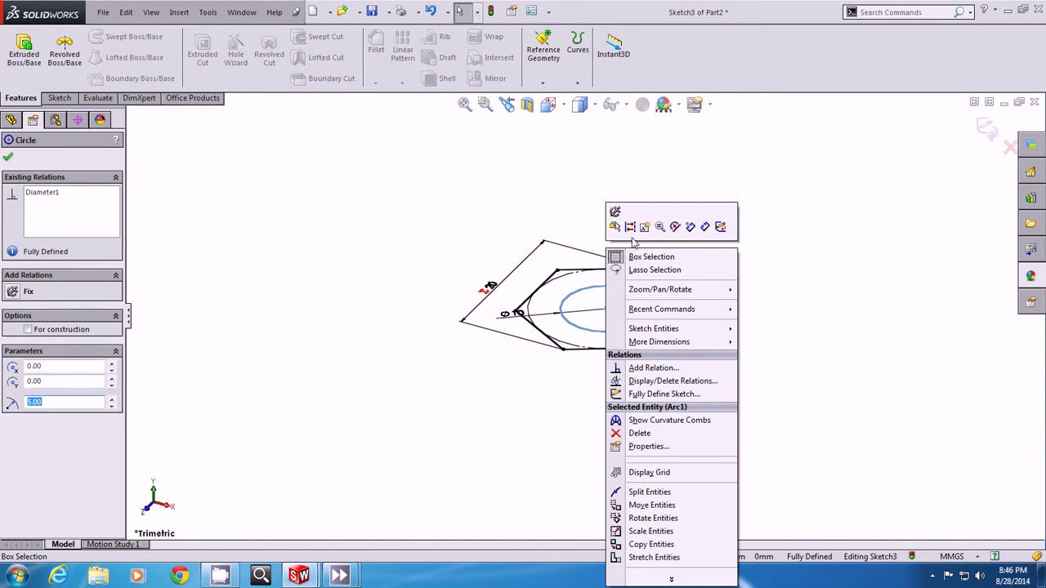
left_click(635, 224)
left_click(24, 49)
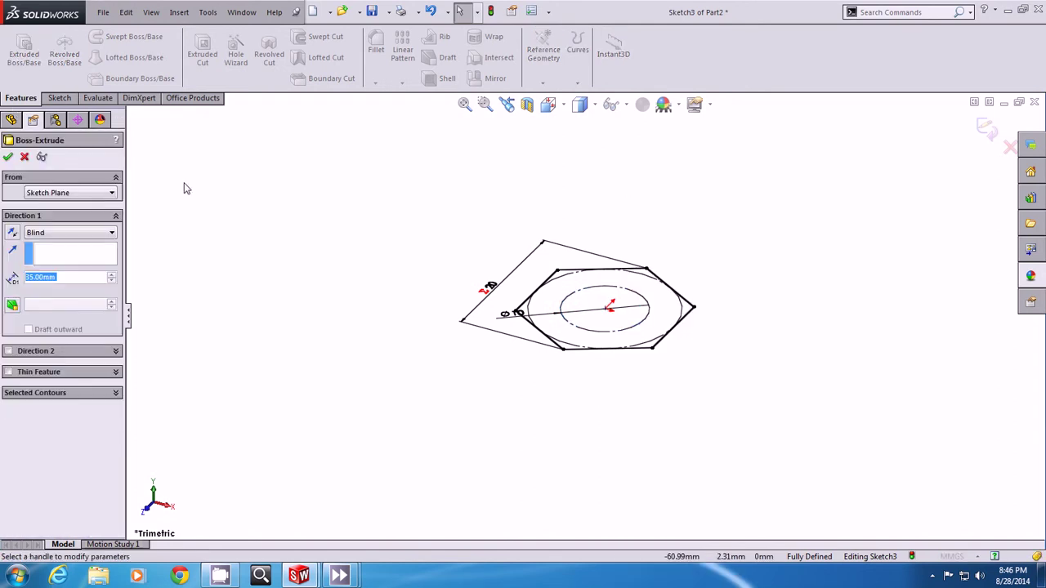
type("10")
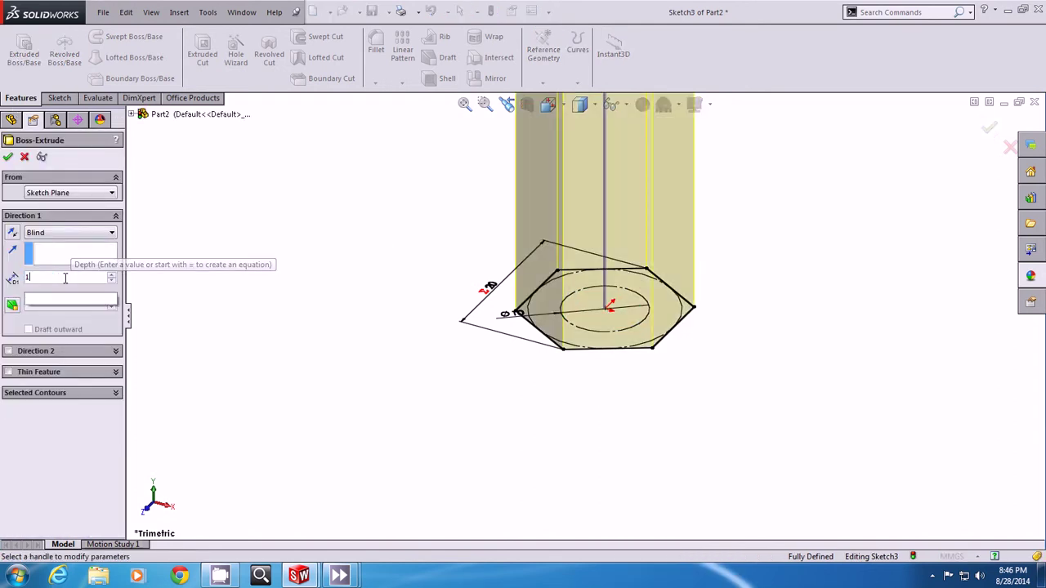
key("Return")
left_click(8, 157)
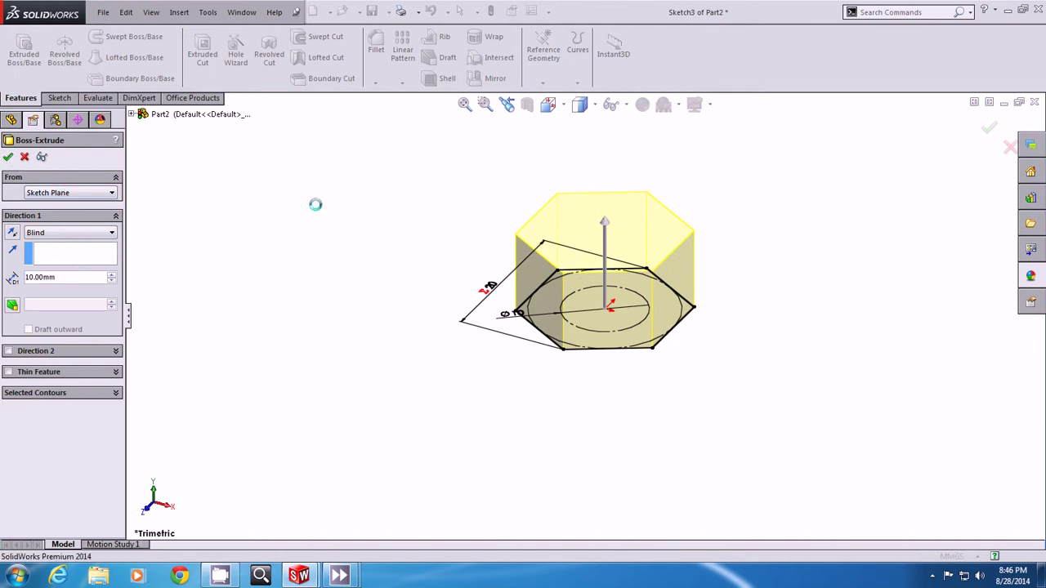
middle_click_drag(448, 221, 297, 248)
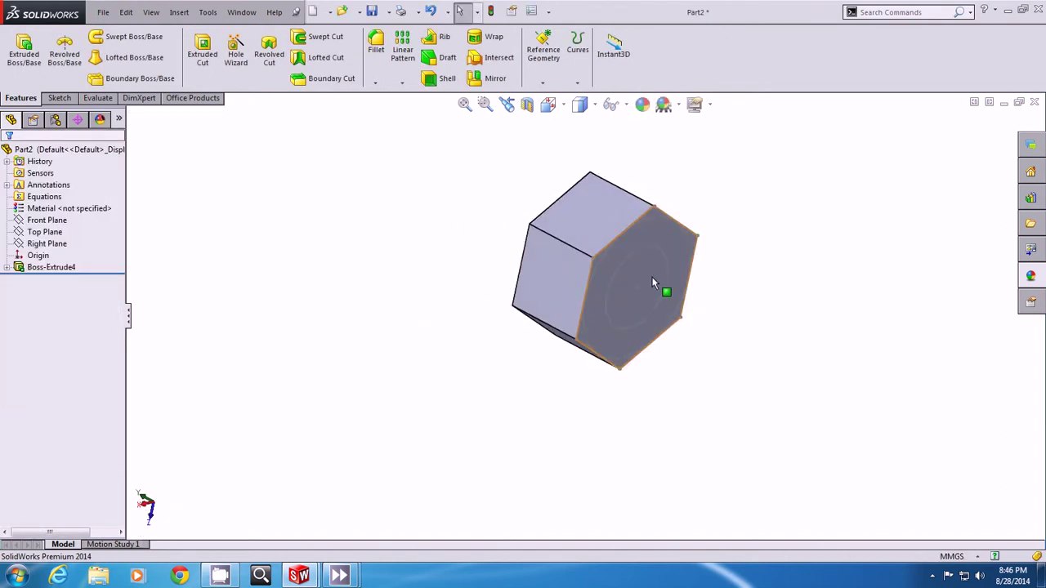
- Sketch on the hex face, convert its circular edge, and extrude it 40 mm as the shank
left_click(661, 254)
right_click(666, 245)
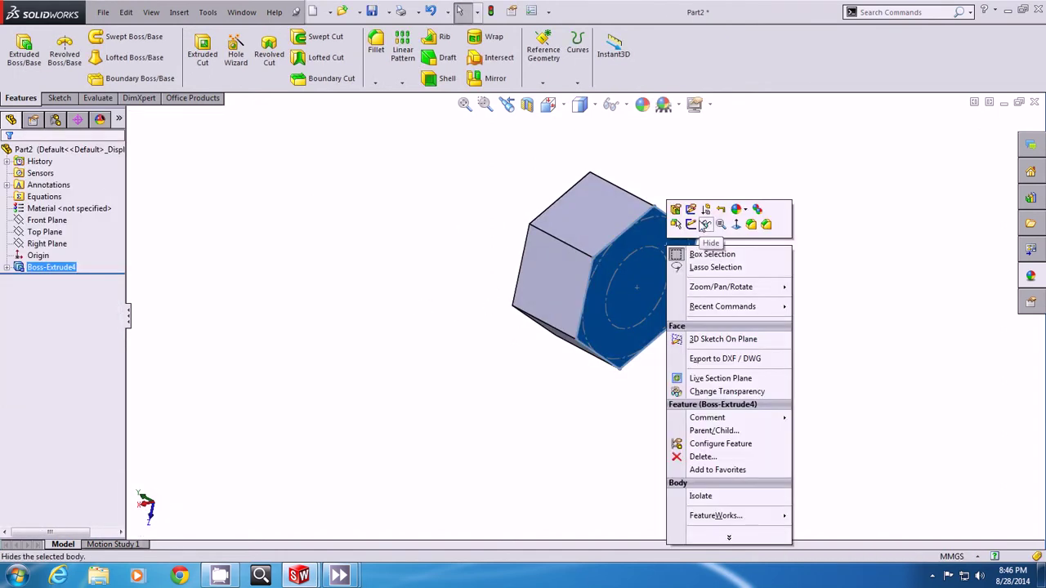
left_click(682, 217)
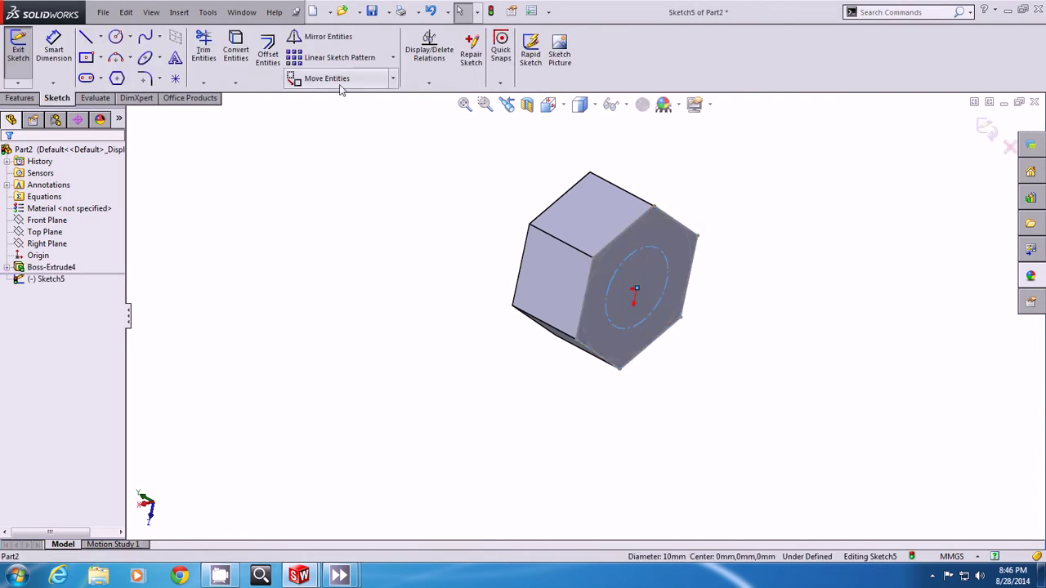
left_click(236, 49)
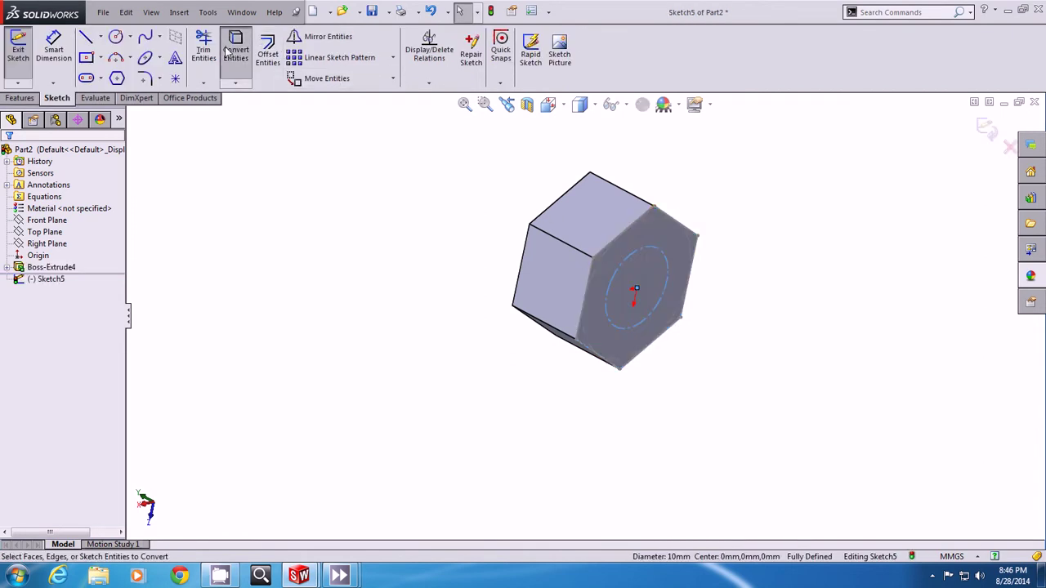
left_click(20, 98)
left_click(31, 65)
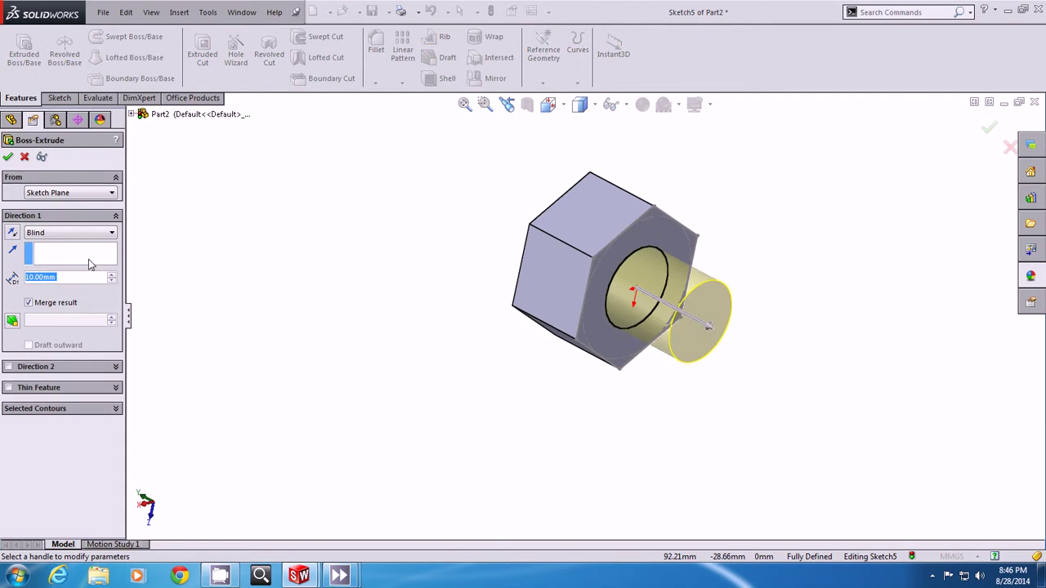
type("40")
key("Return")
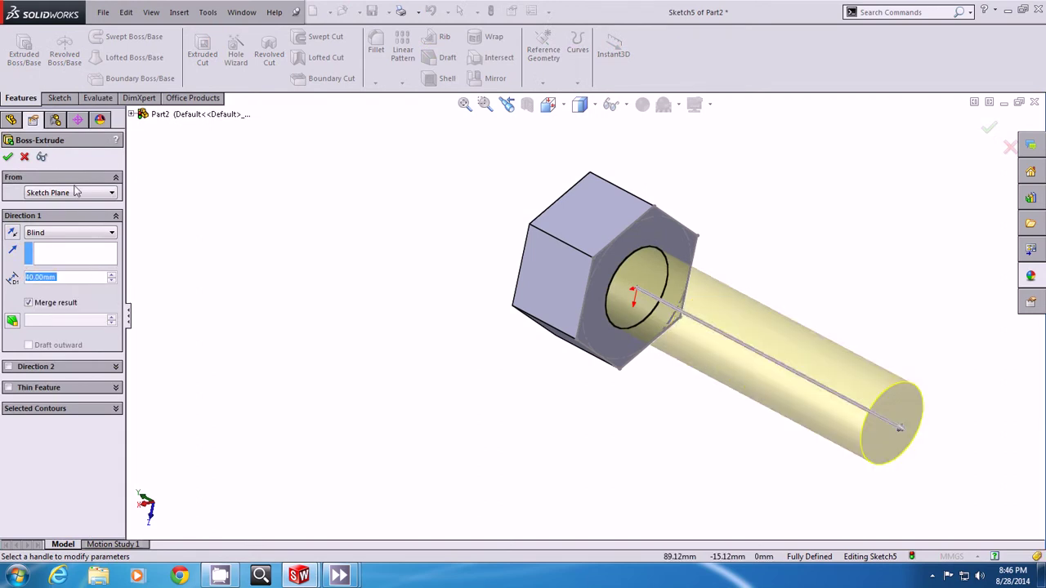
left_click(10, 158)
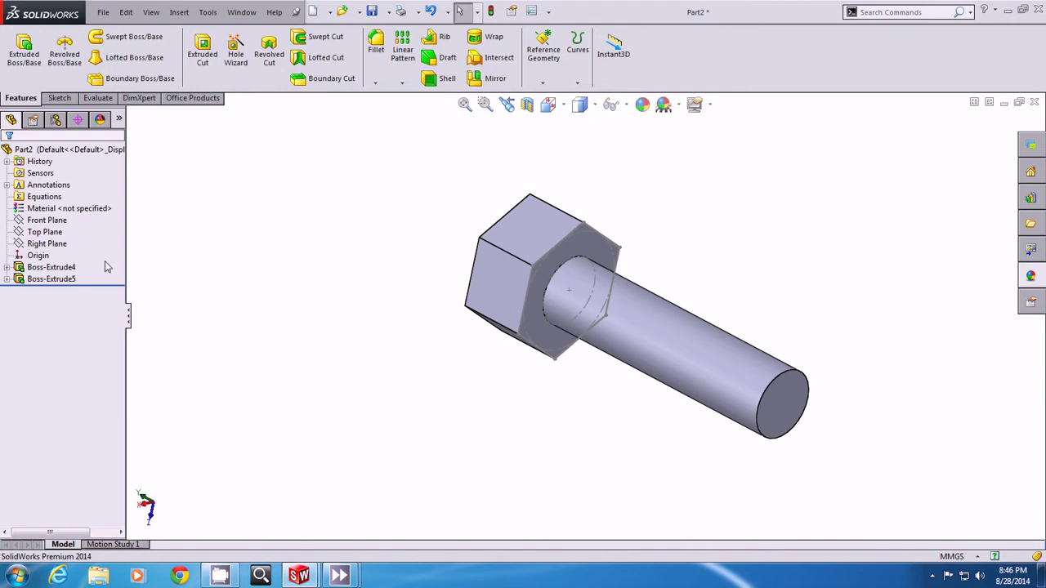
- Hide the head sketch Sketch3 and display the hex head's dimensions
left_click(6, 267)
right_click(65, 279)
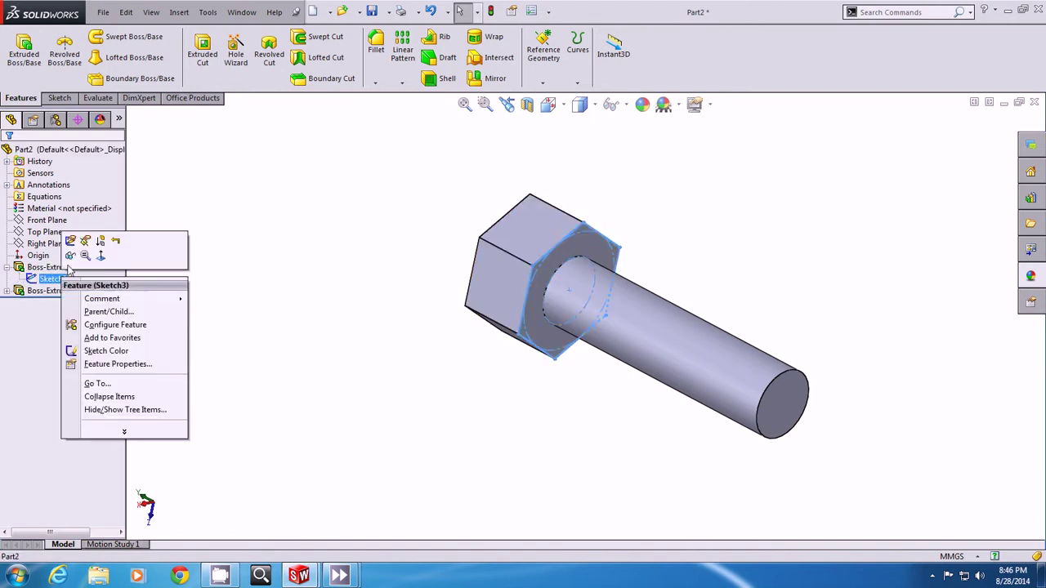
left_click(70, 255)
middle_click_drag(352, 233, 360, 278)
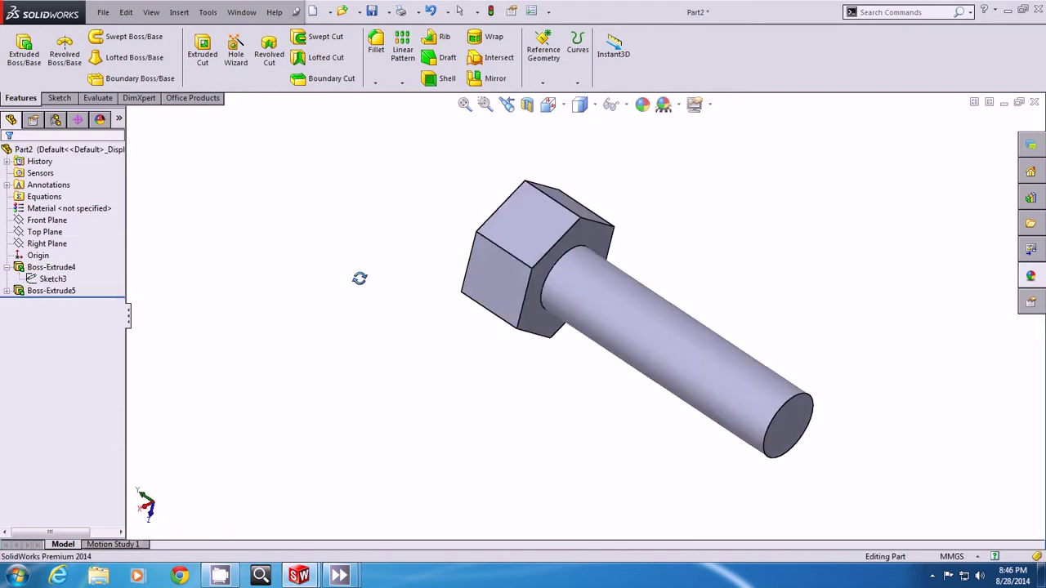
double_click(541, 233)
middle_click_drag(490, 288, 458, 388)
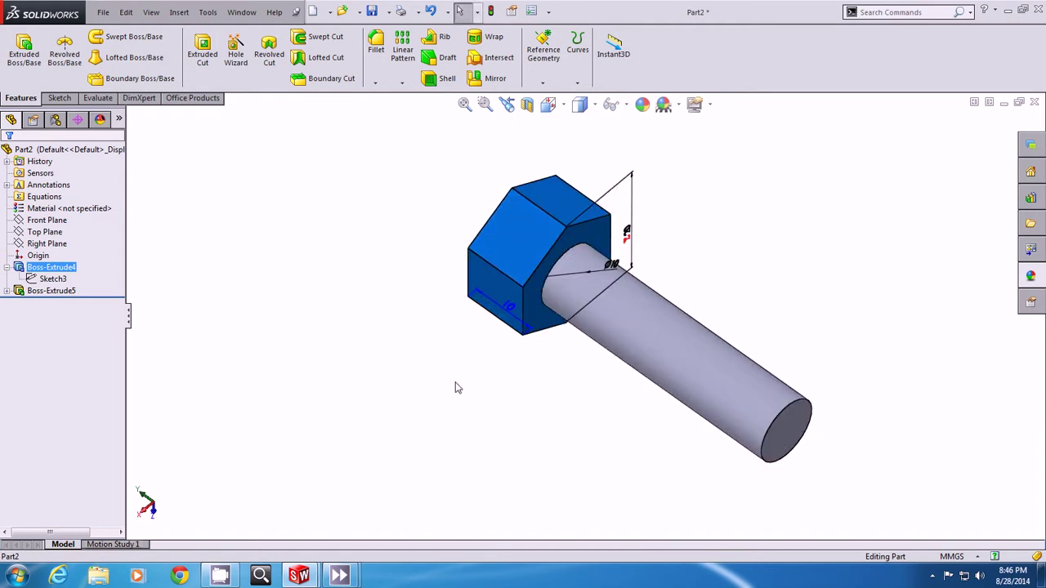
- Change the head's 10 mm thickness to the equation =.8*"D1@Sketch3" (8 mm)
left_click(406, 367)
double_click(511, 242)
middle_click_drag(511, 246, 504, 321)
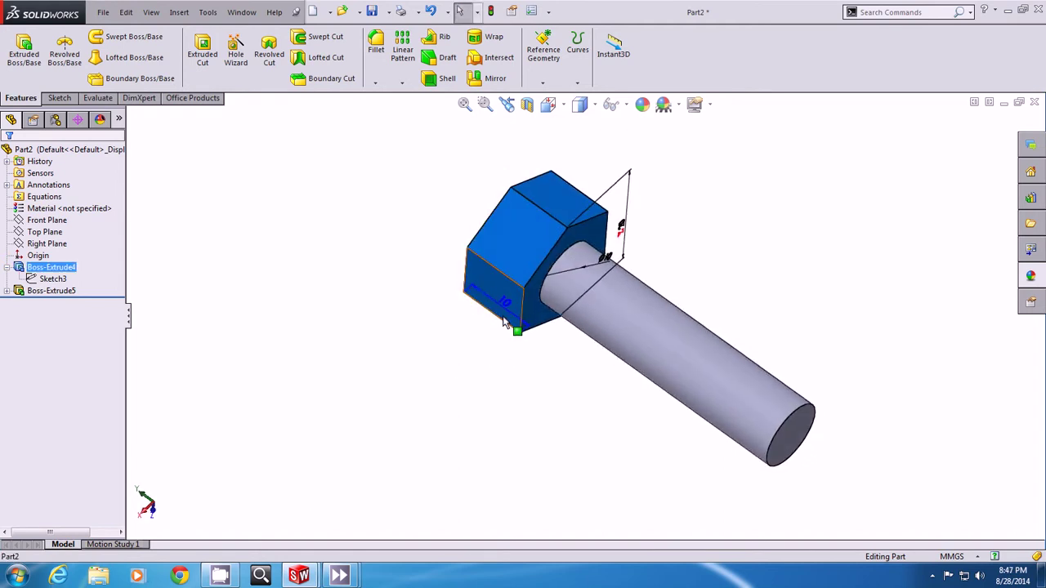
double_click(504, 302)
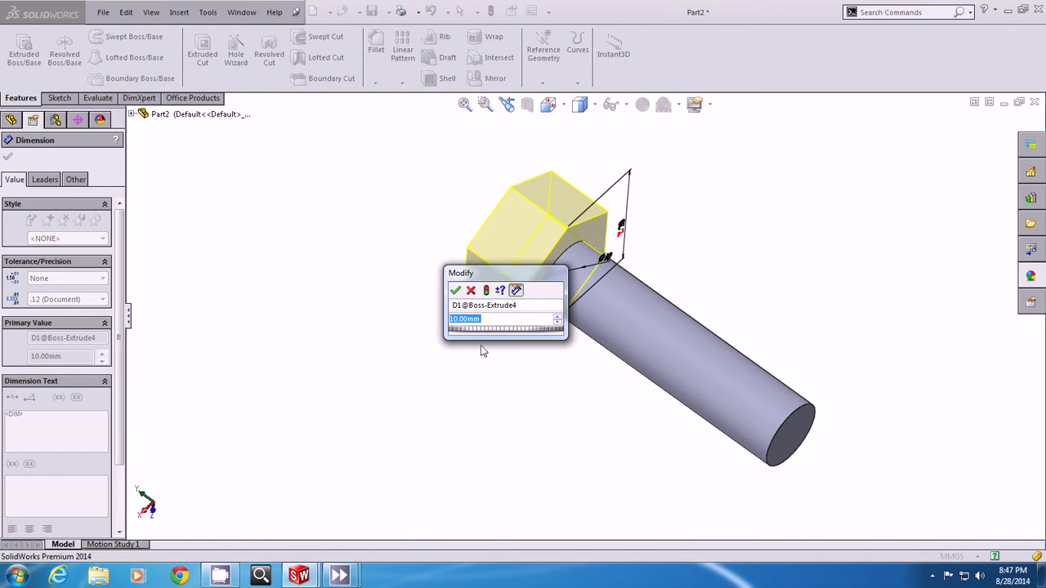
type("=.8")
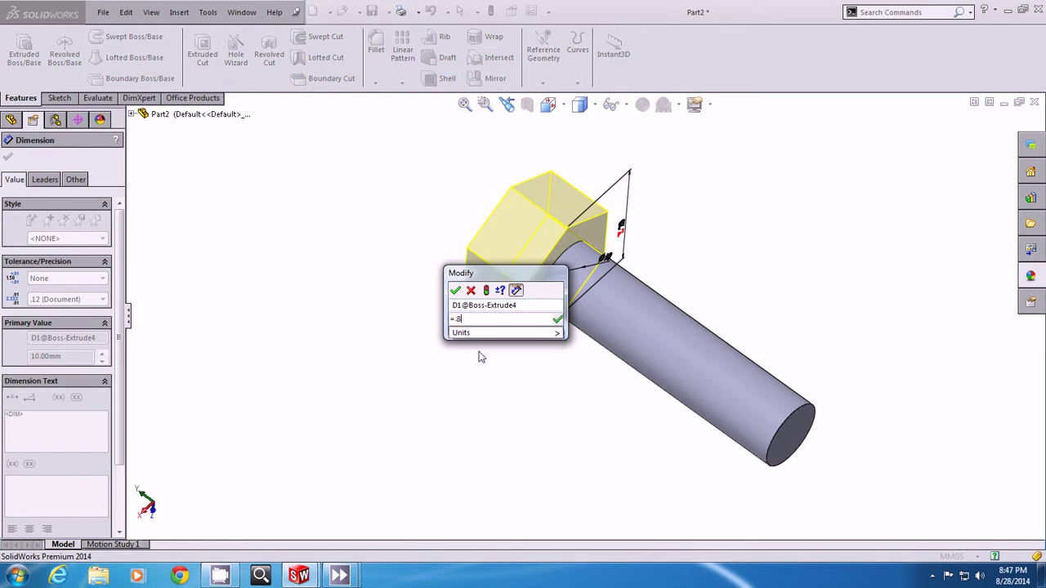
type("\"")
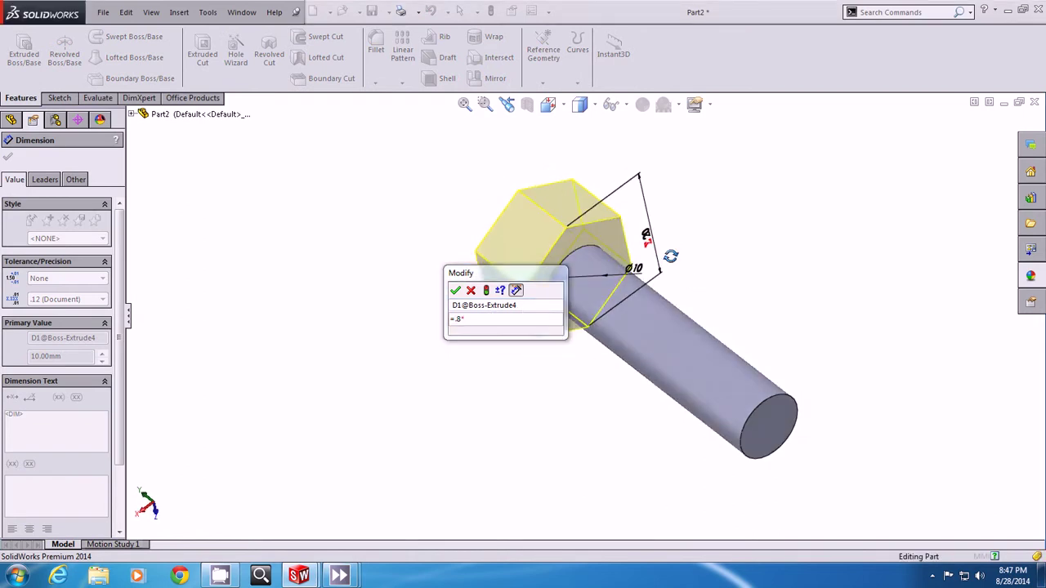
type("*")
left_click(648, 281)
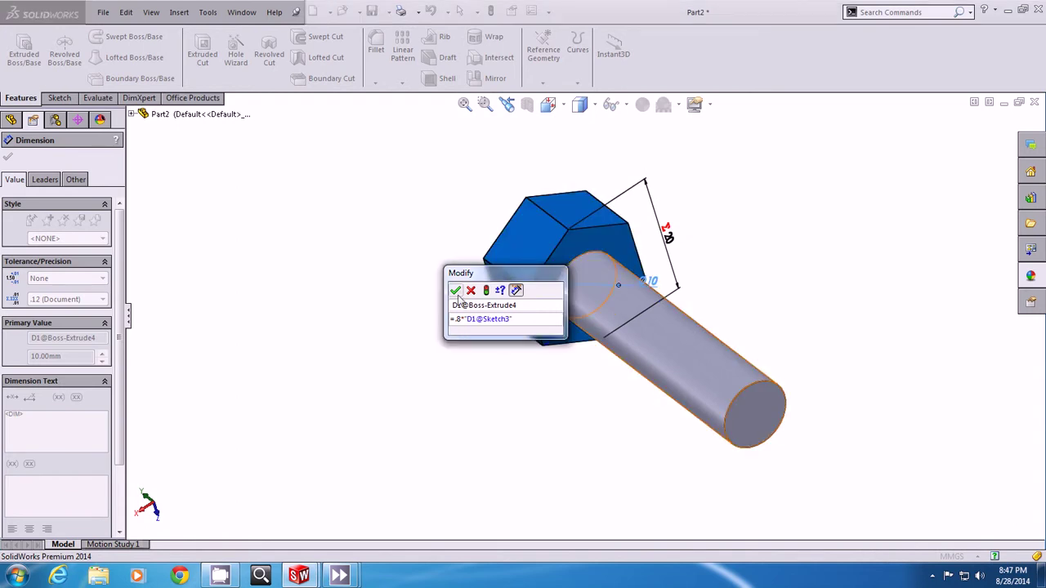
left_click(456, 291)
left_click(399, 265)
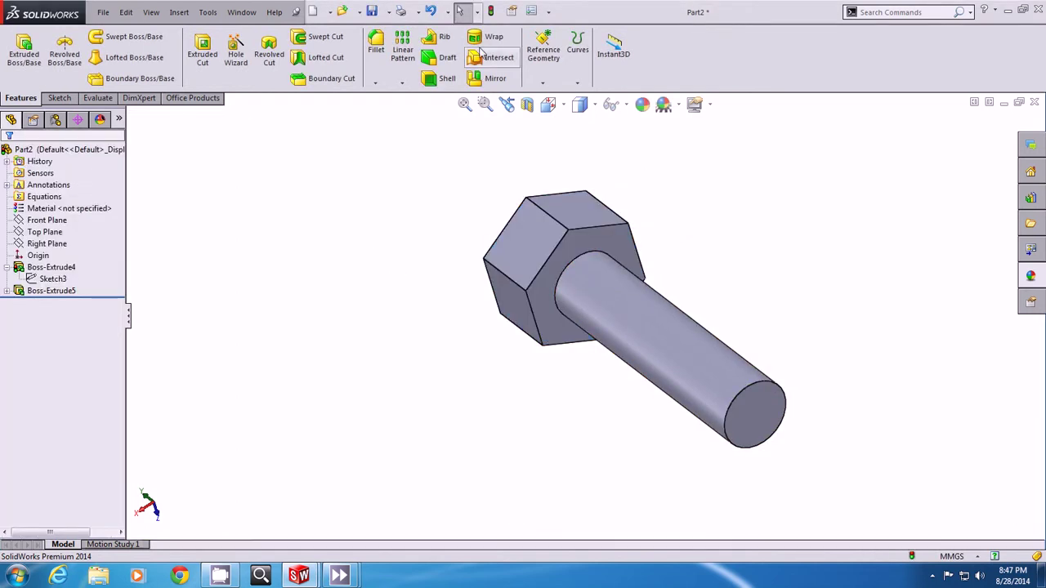
mouse_move(428, 285)
middle_mouse_down()
mouse_move(474, 270)
mouse_move(470, 296)
mouse_move(420, 206)
middle_mouse_up()
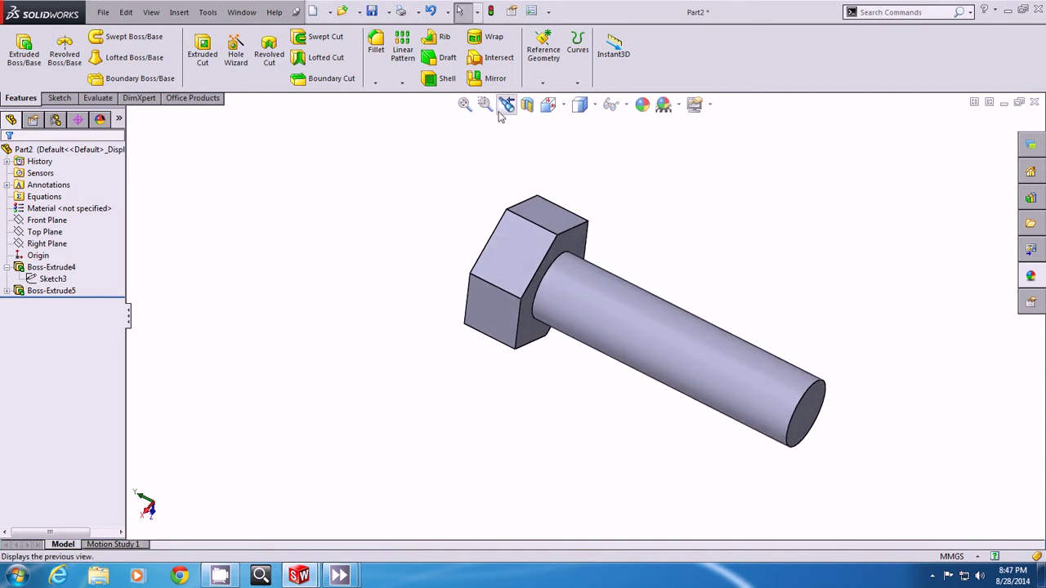
- Chamfer the shank's head-side edge and tip edge at 0.5 mm, 45°
left_click(375, 83)
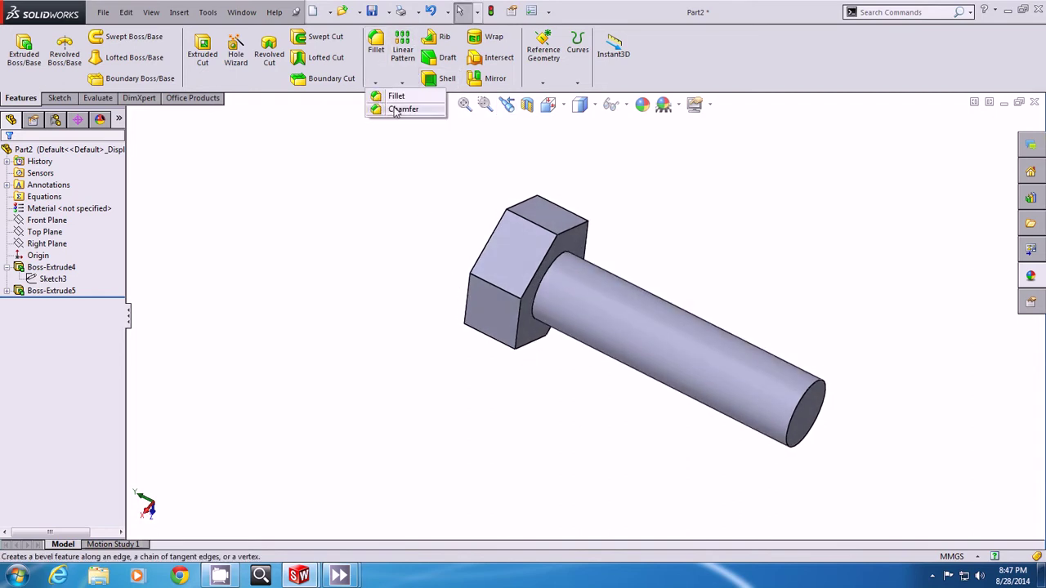
left_click(402, 109)
type("0.5")
key("Return")
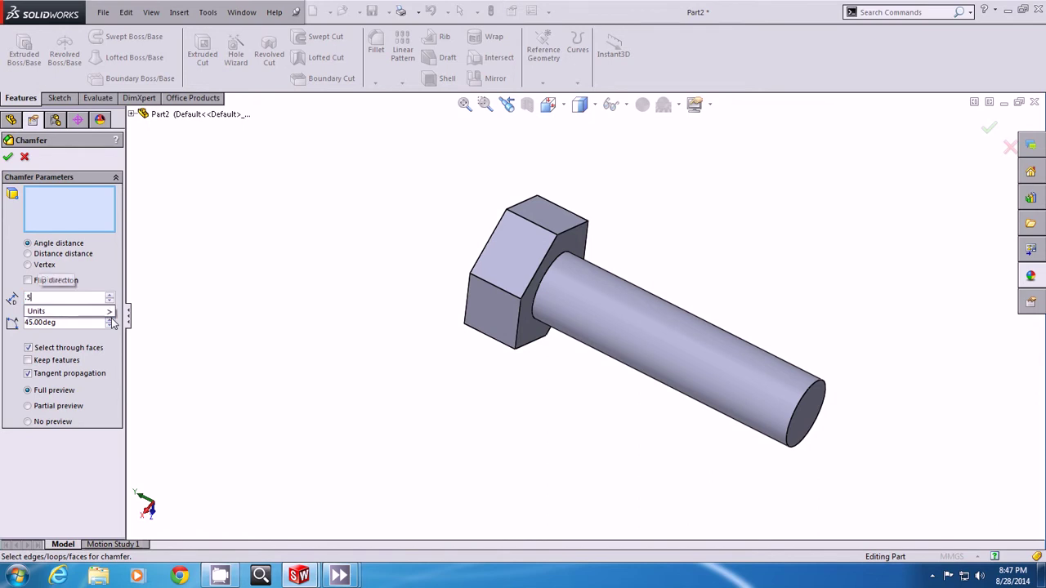
left_click(560, 263)
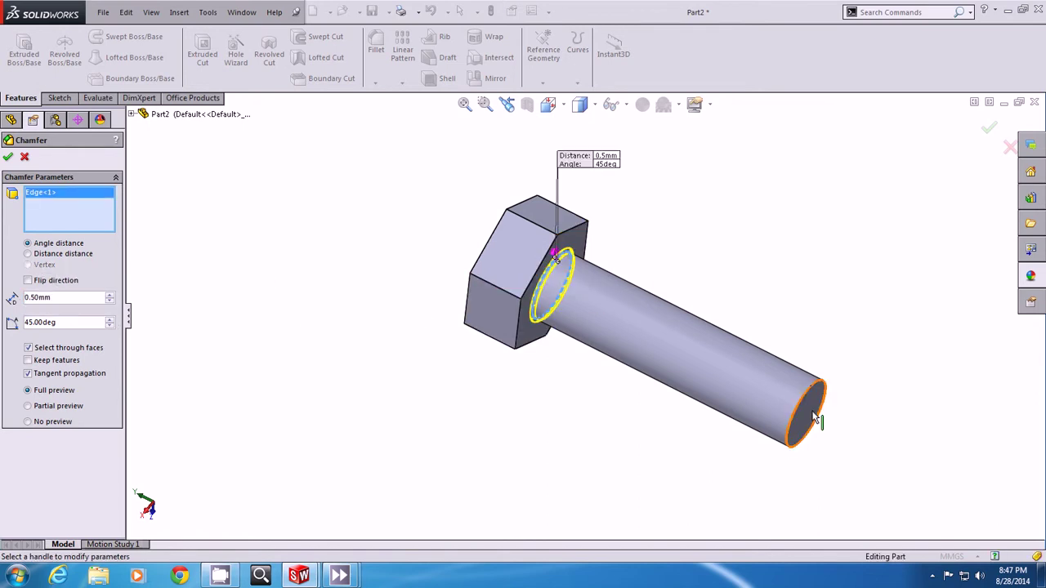
left_click(821, 417)
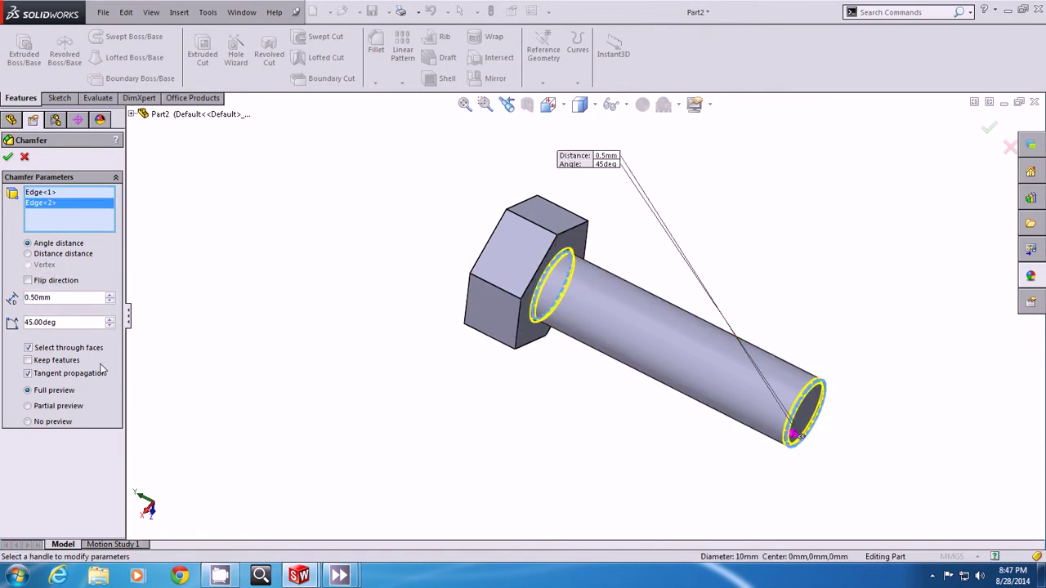
left_click(9, 158)
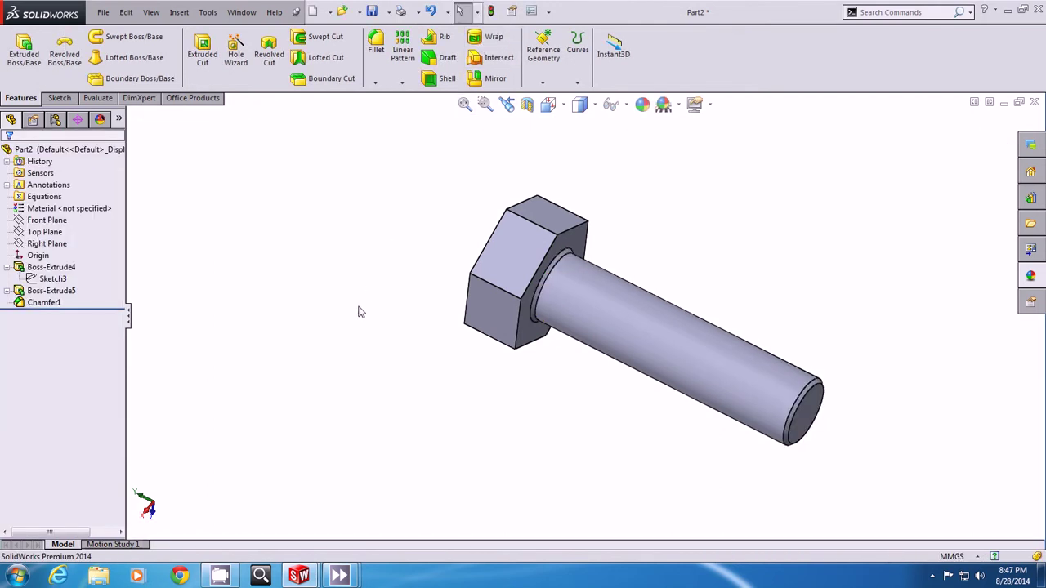
mouse_move(321, 418)
middle_mouse_down()
mouse_move(509, 289)
mouse_move(495, 229)
mouse_move(518, 201)
middle_mouse_up()
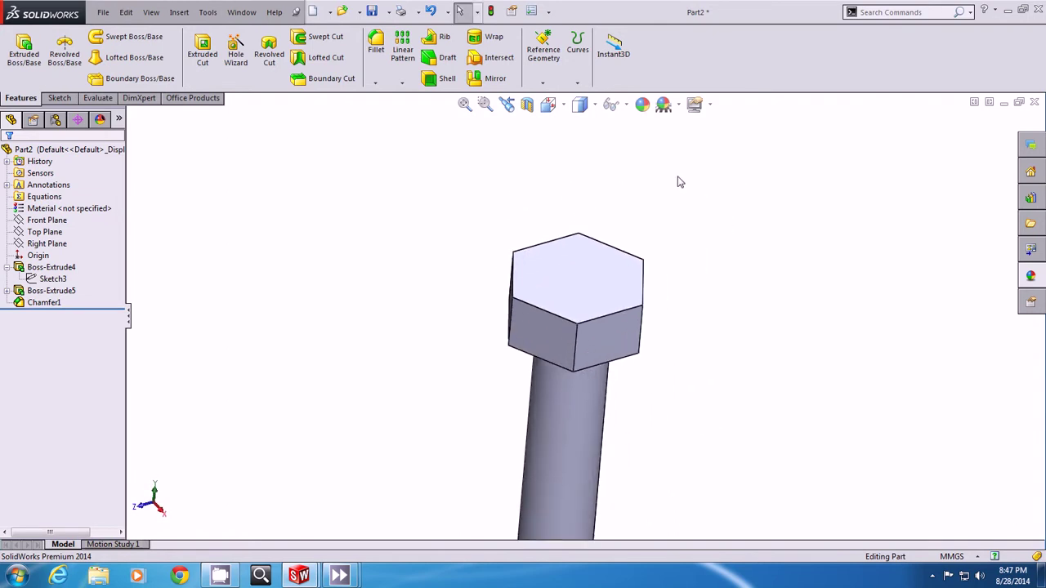
- Start a sketch on the head's top face and draw an origin-centred circle
left_click(595, 260)
left_click(642, 216)
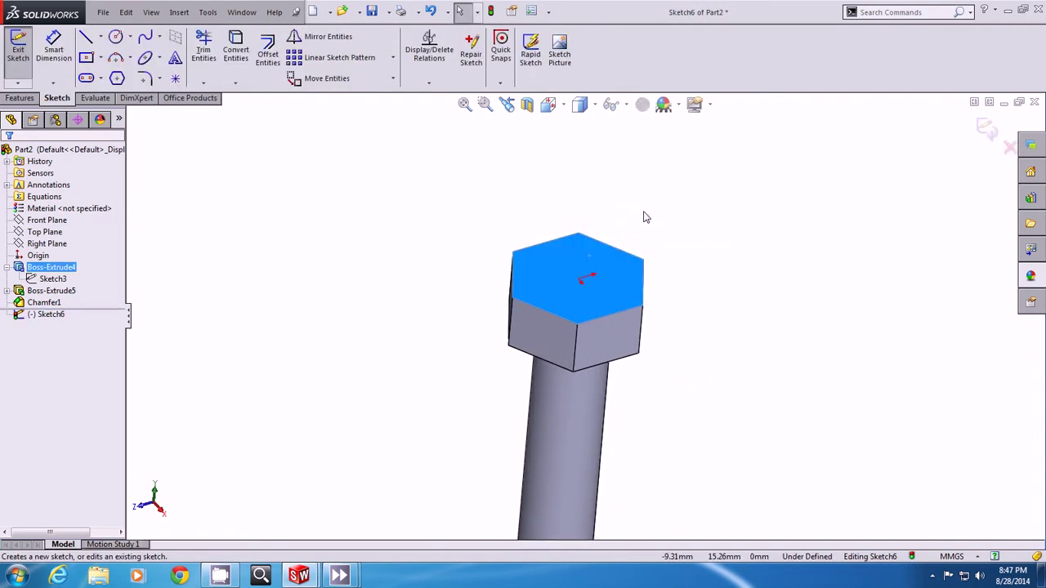
left_click(115, 37)
left_click(585, 316)
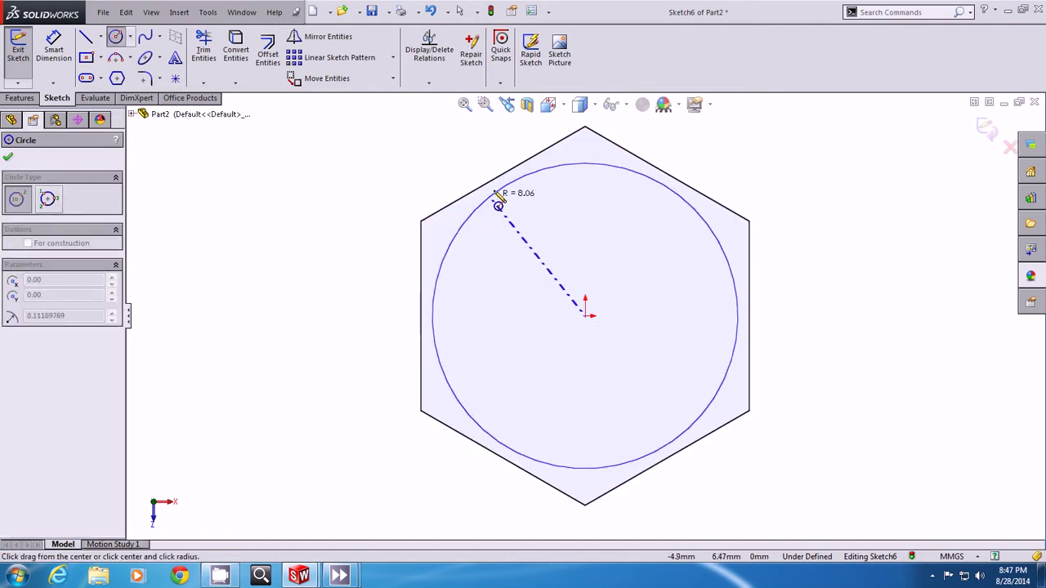
left_click(500, 191)
key("Escape")
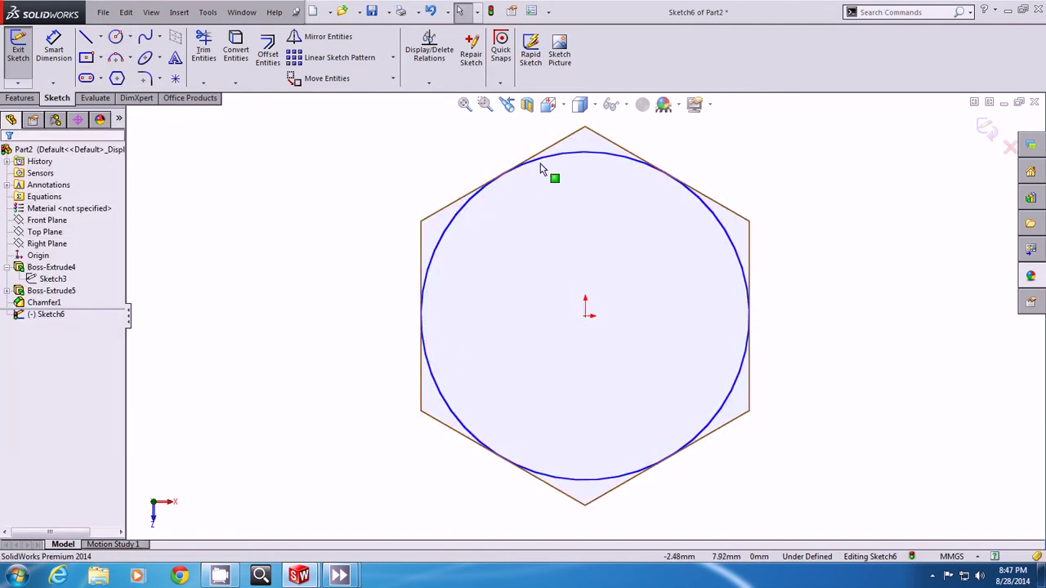
- Make the circle tangent to the hexagon's upper-left edge, fully defining the sketch
left_click(551, 159)
left_click(553, 157, "ctrl")
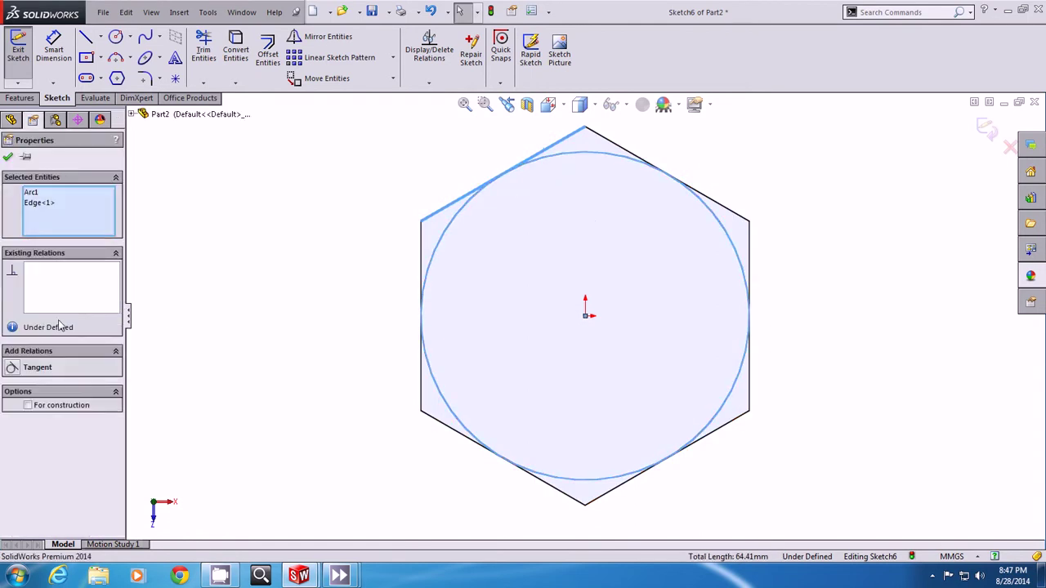
left_click(22, 367)
key("Escape")
scroll(325, 302, "down", 2)
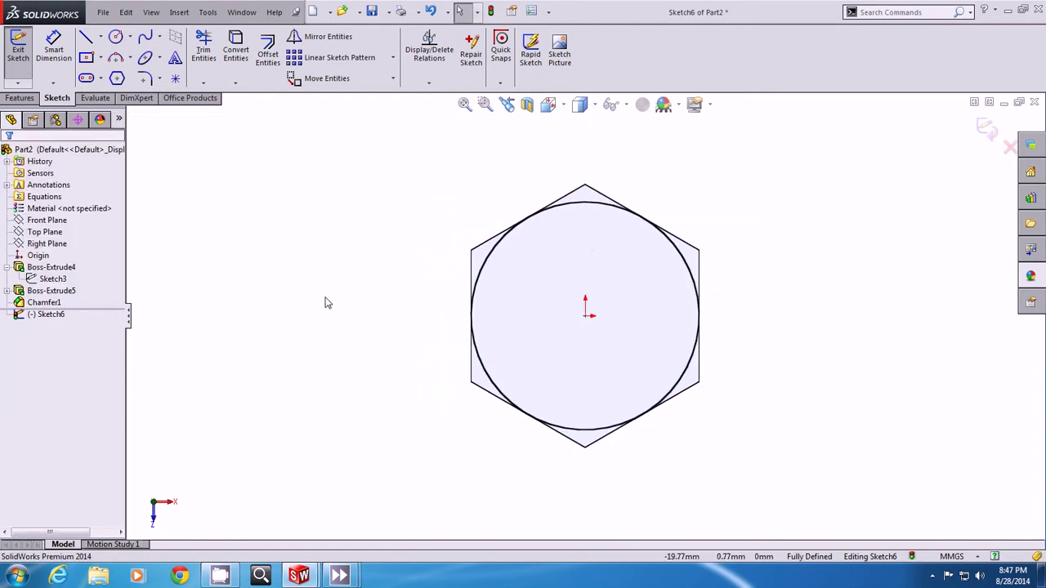
middle_click_drag(324, 302, 327, 224)
scroll(528, 168, "down", 2)
scroll(560, 299, "up", 2)
scroll(602, 336, "down", 2)
mouse_move(603, 336)
middle_mouse_down()
mouse_move(586, 283)
mouse_move(633, 303)
middle_mouse_up()
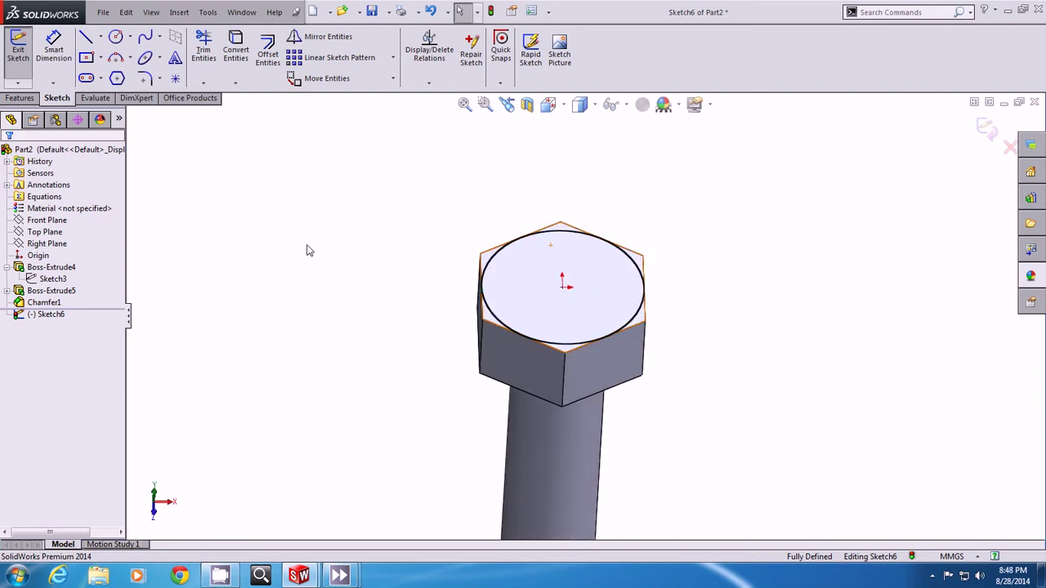
left_click(18, 99)
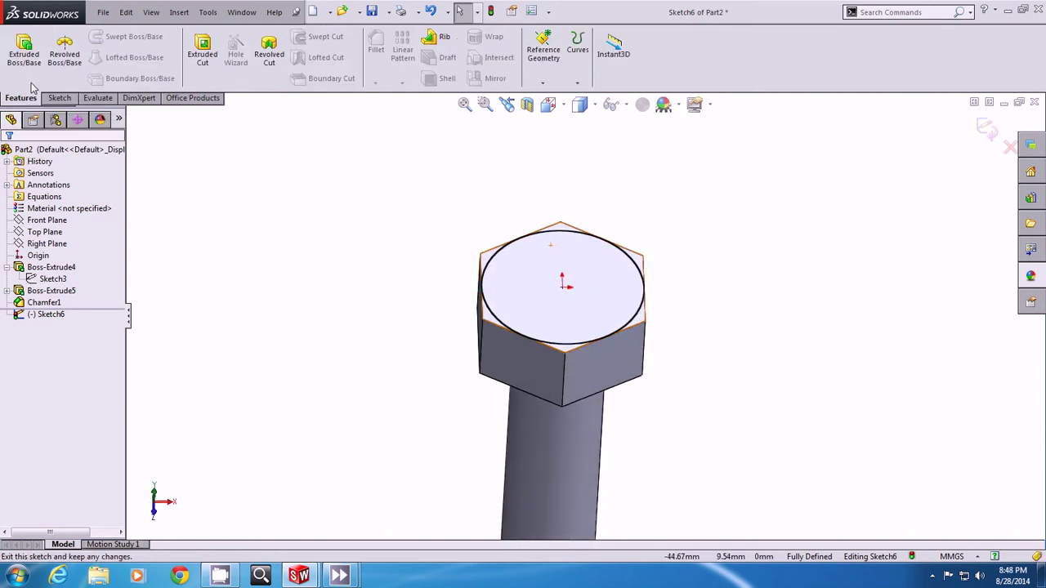
- Cut-extrude outside the circle with Flip side to cut and a 60° draft to chamfer the head corners
left_click(202, 57)
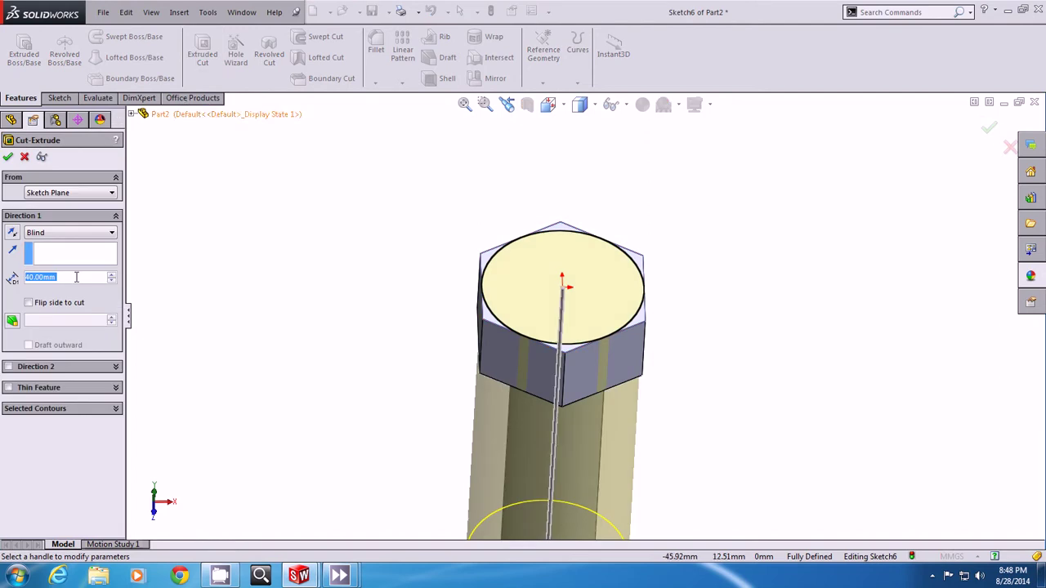
left_click(30, 304)
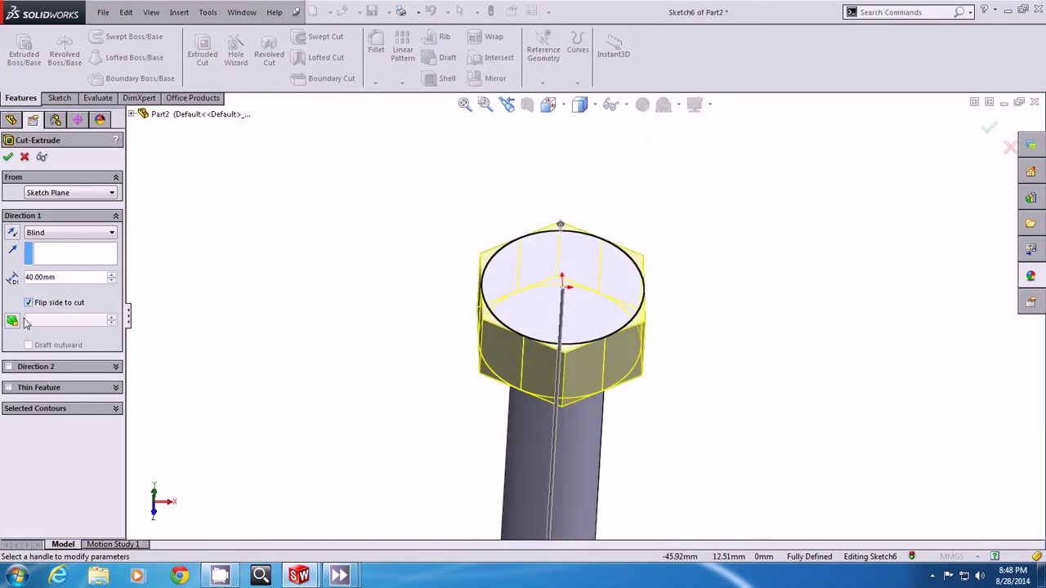
left_click(13, 321)
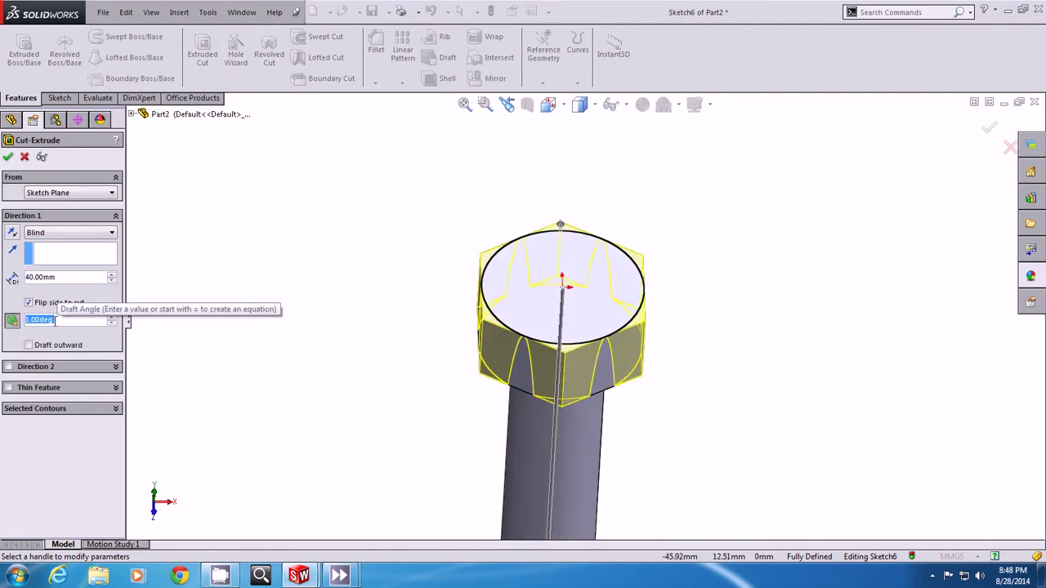
type("60")
key("Return")
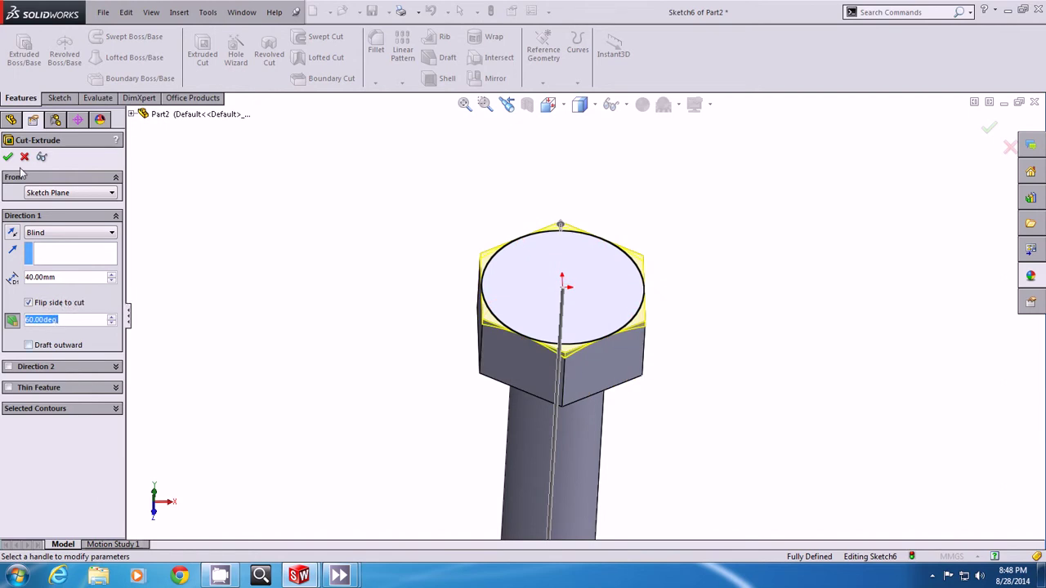
left_click(13, 160)
scroll(572, 343, "up", 5)
mouse_move(552, 369)
middle_mouse_down()
mouse_move(610, 376)
mouse_move(608, 341)
mouse_move(570, 371)
mouse_move(443, 347)
mouse_move(633, 451)
mouse_move(725, 422)
mouse_move(727, 509)
mouse_move(717, 511)
middle_mouse_up()
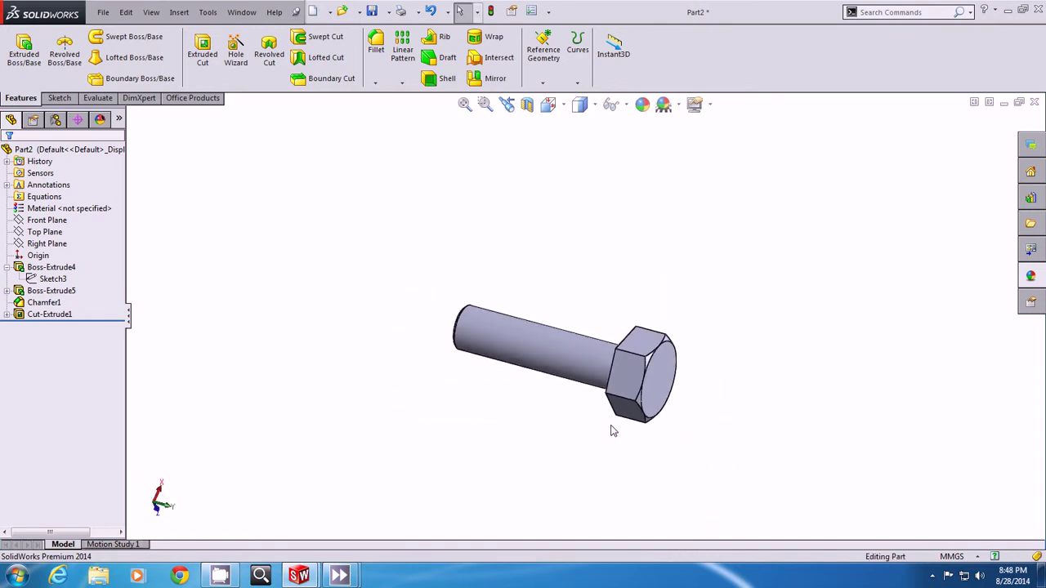
- Apply a bright magenta colour appearance to the whole bolt part
scroll(613, 429, "down", 2)
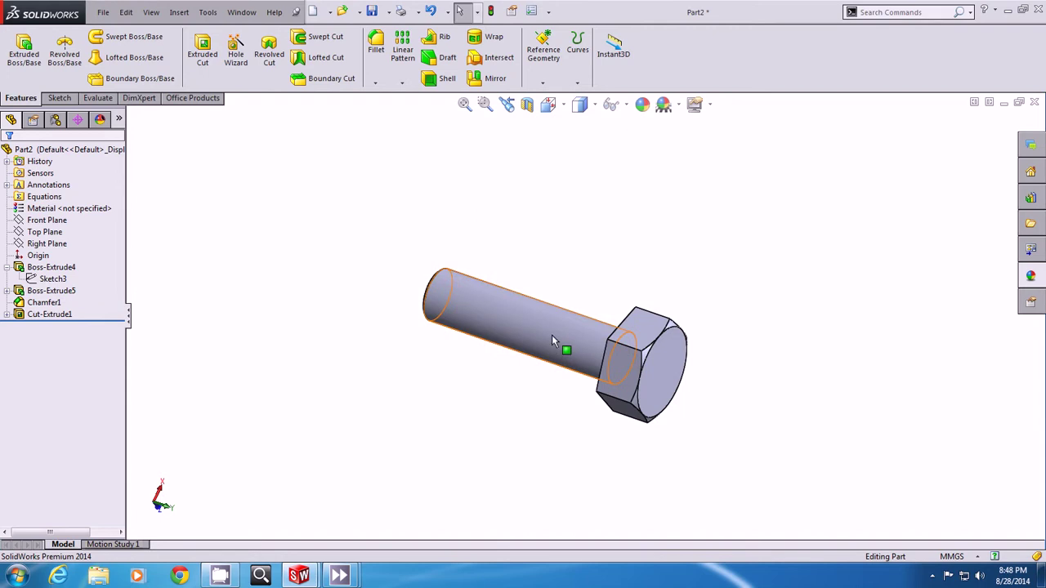
right_click(552, 334)
left_click(632, 300)
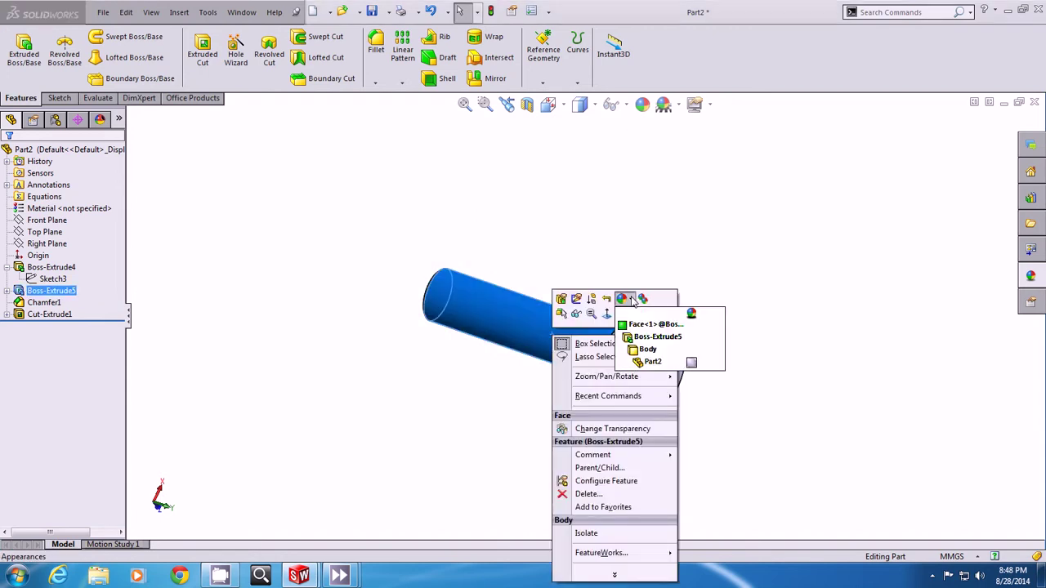
left_click(649, 348)
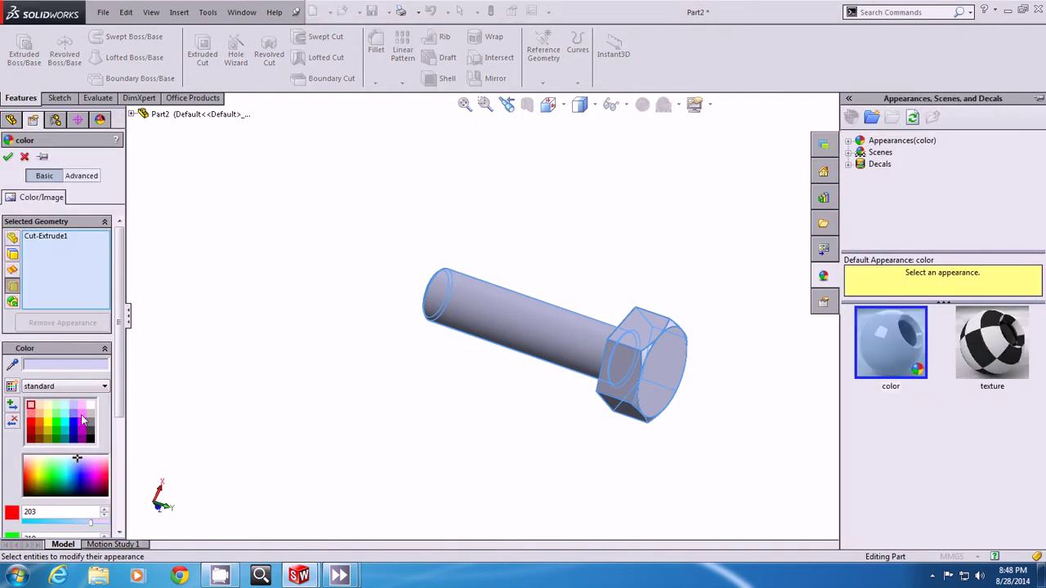
left_click(82, 417)
left_click(86, 423)
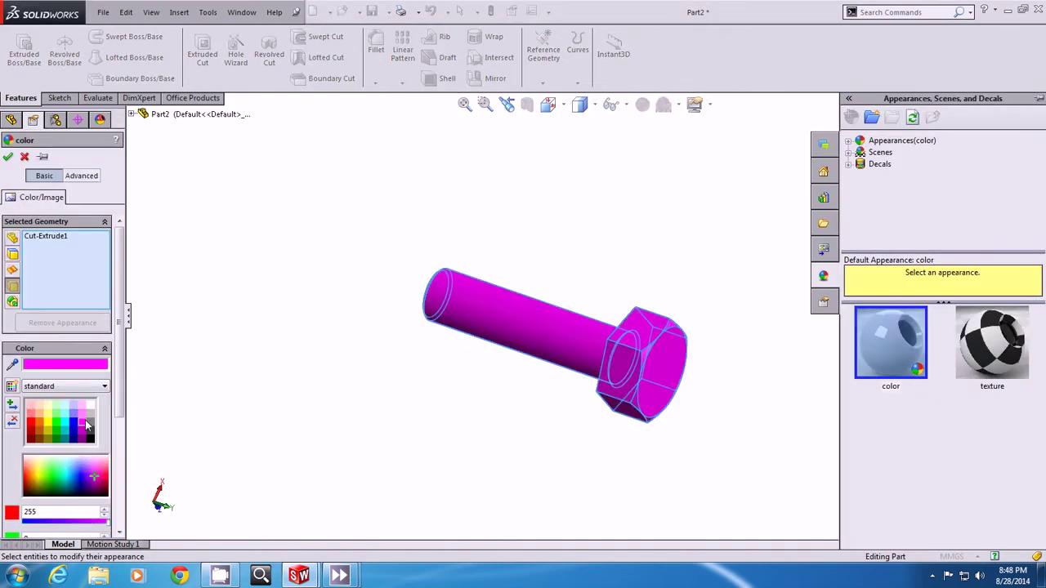
left_click(9, 158)
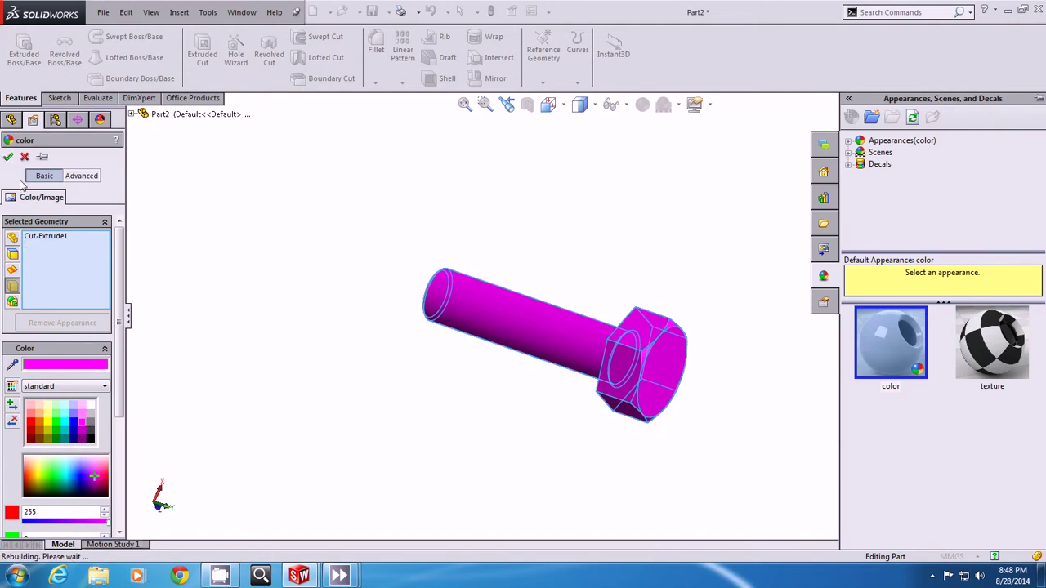
scroll(579, 378, "down", 5)
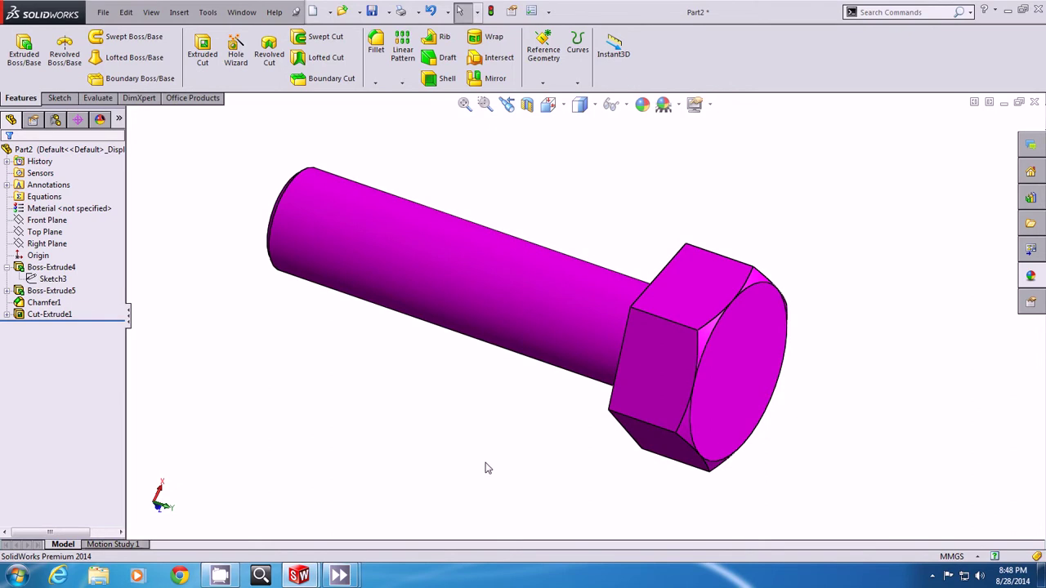
- Start a new sketch on the flat end face of the shaft
left_click(45, 233)
left_click(47, 243)
left_click(304, 333)
mouse_move(316, 324)
middle_mouse_down()
mouse_move(402, 371)
mouse_move(321, 318)
middle_mouse_up()
left_click(363, 291)
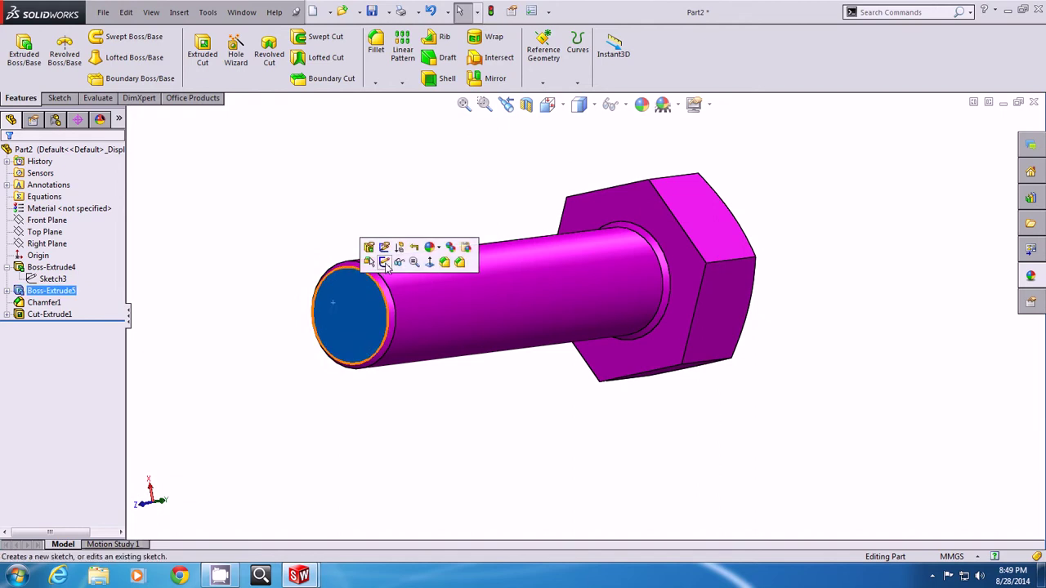
left_click(384, 263)
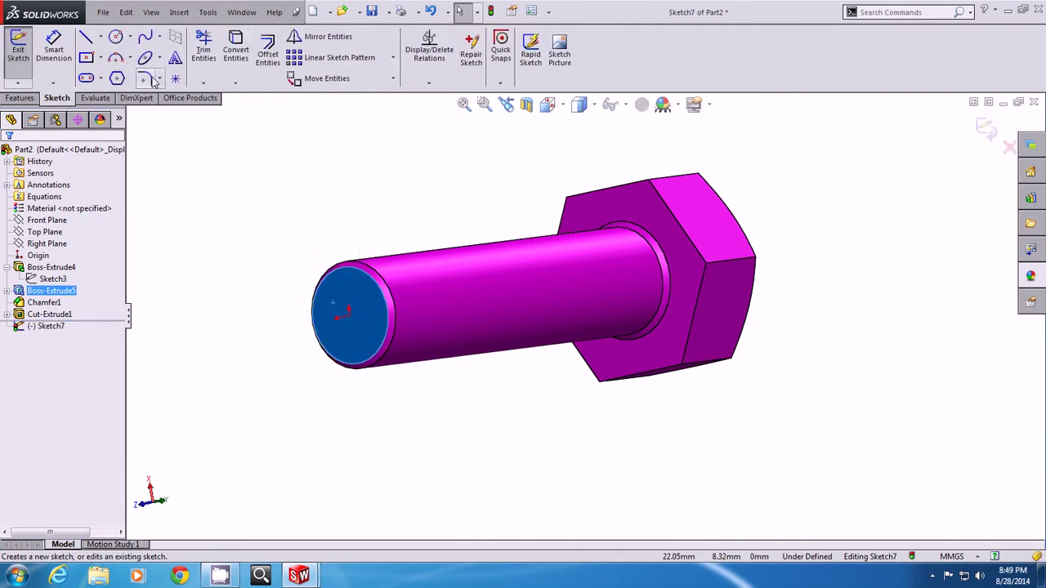
- Draw a circle at the origin and make it coradial with the shaft's end edge
left_click(117, 38)
left_click(348, 312)
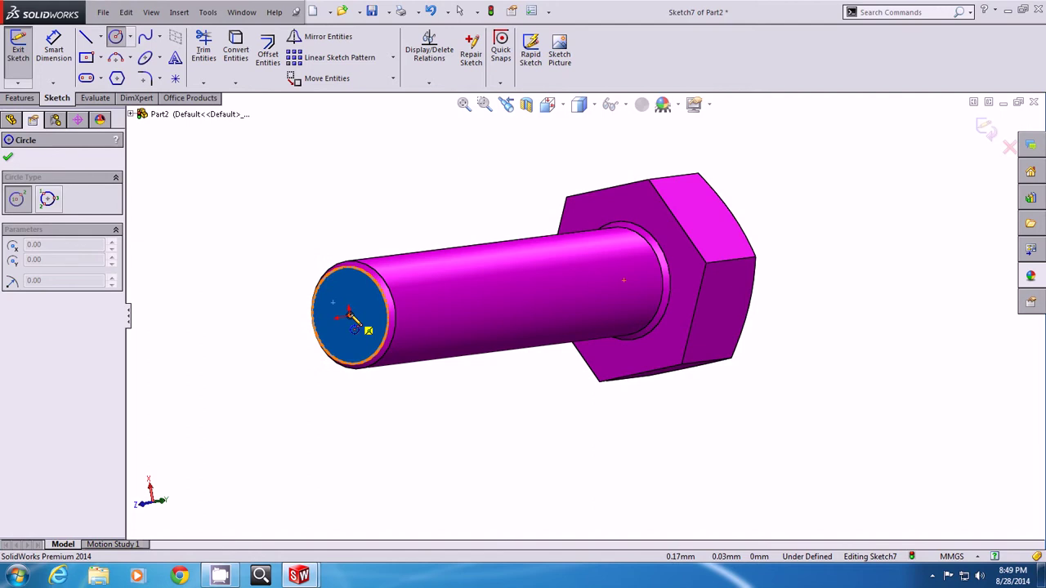
left_click(361, 404)
key("Escape")
left_click(395, 356)
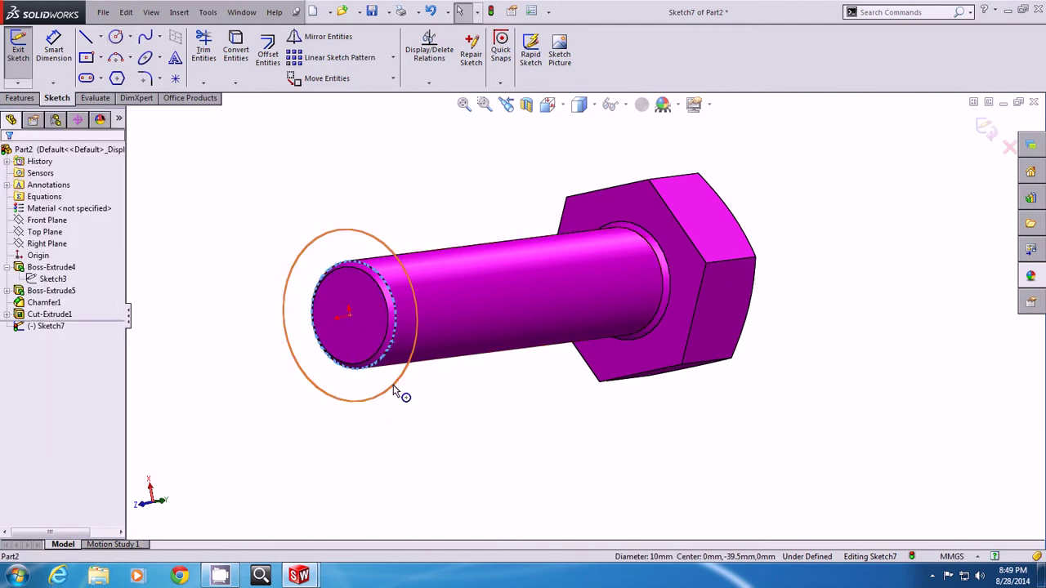
left_click(393, 392, "ctrl")
left_click(12, 382)
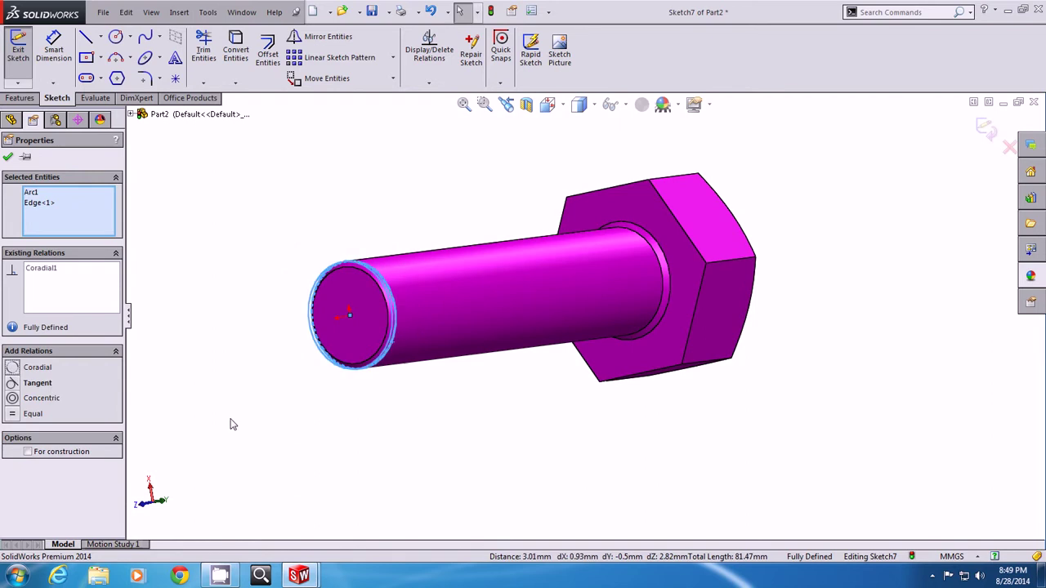
left_click(263, 253)
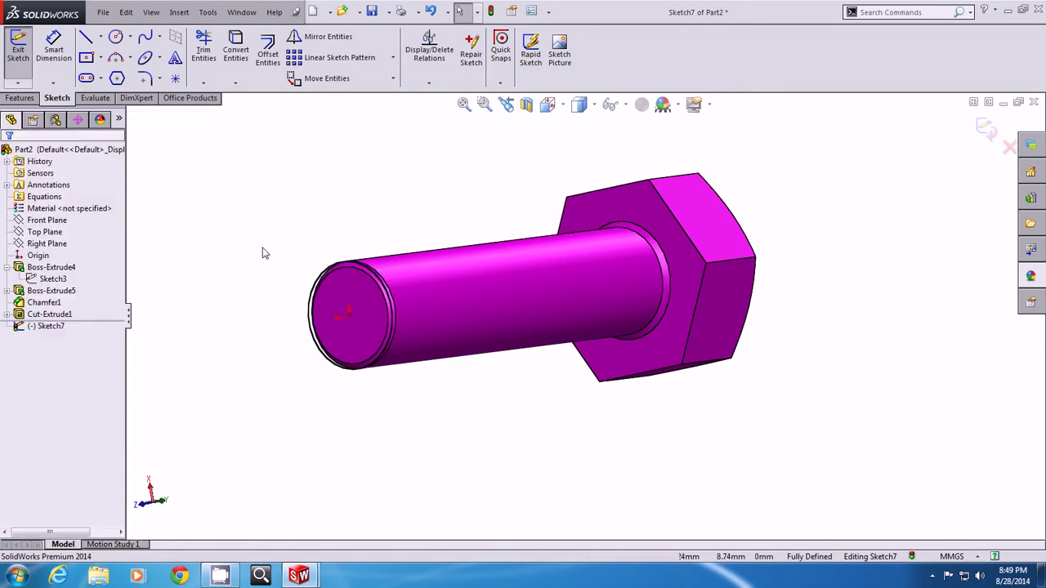
left_click(20, 98)
left_click(578, 85)
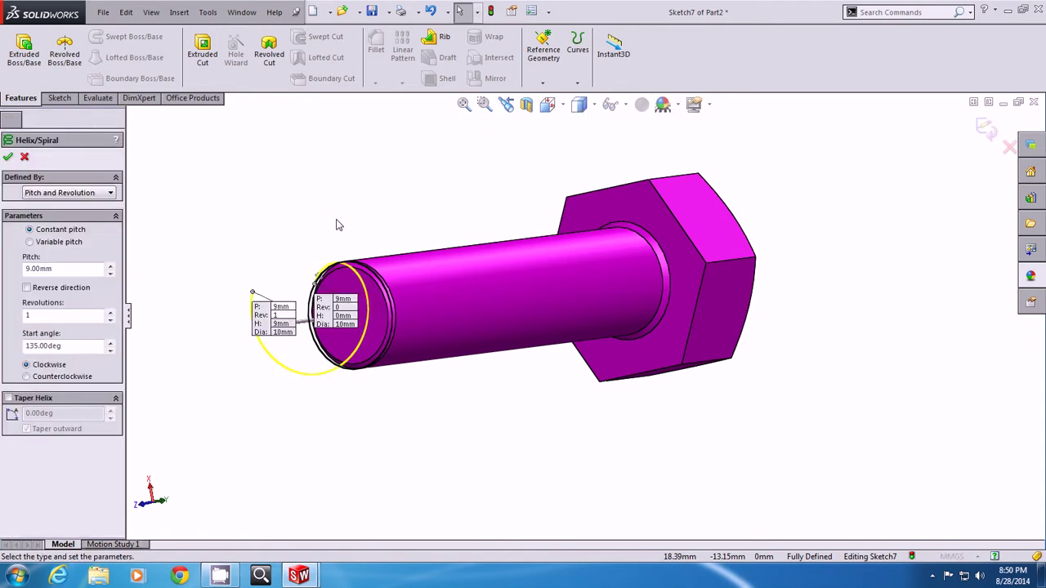
- Reverse the helix so it runs along the bolt's shank, keeping its original turning direction
left_click(26, 377)
middle_click_drag(442, 423, 292, 421)
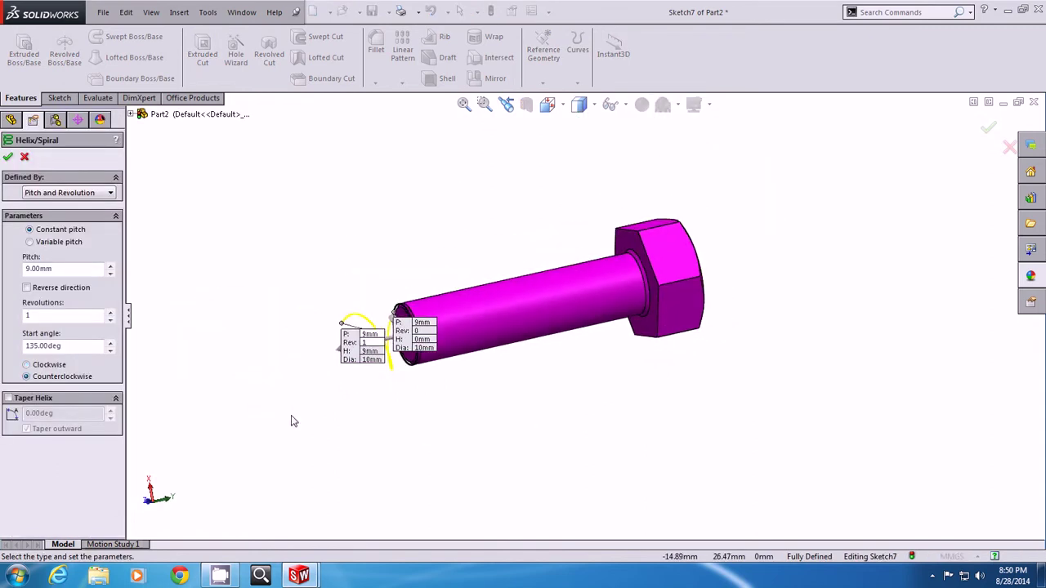
scroll(247, 389, "down", 2)
left_click(26, 366)
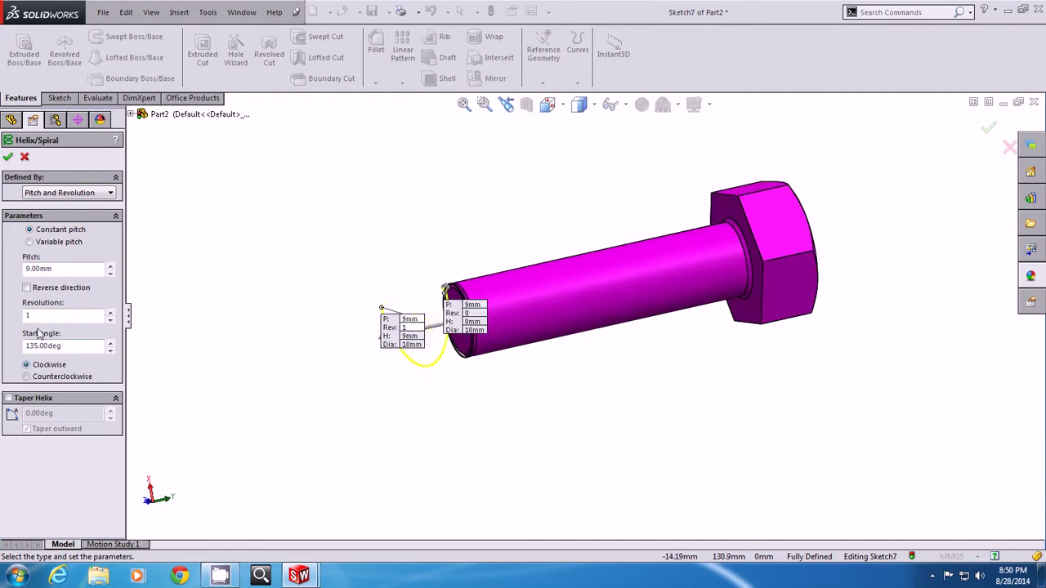
left_click(27, 288)
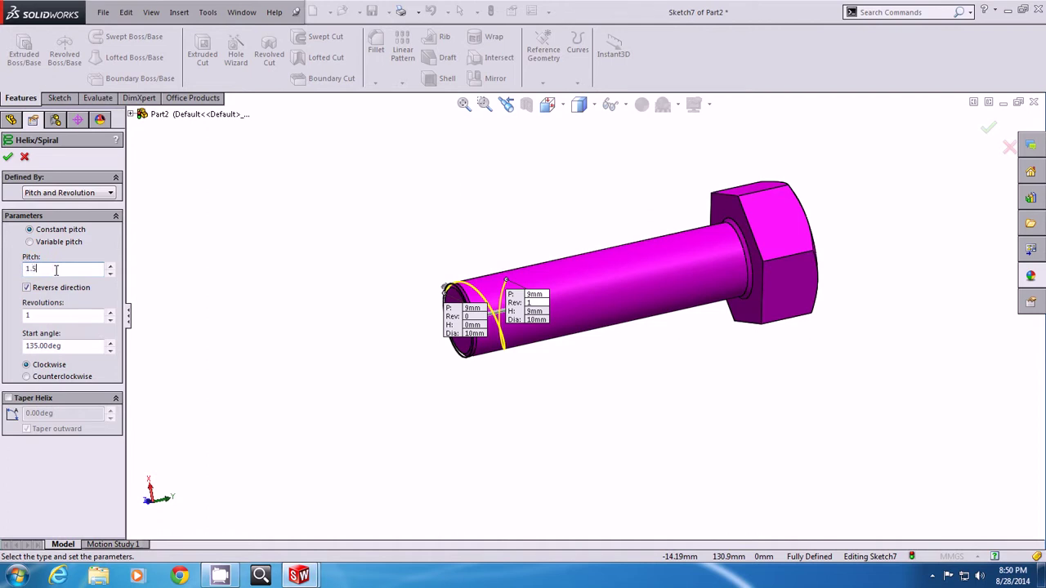
- Give the helix a 1.5 mm pitch and 20 revolutions, then select Right Plane
key("Return")
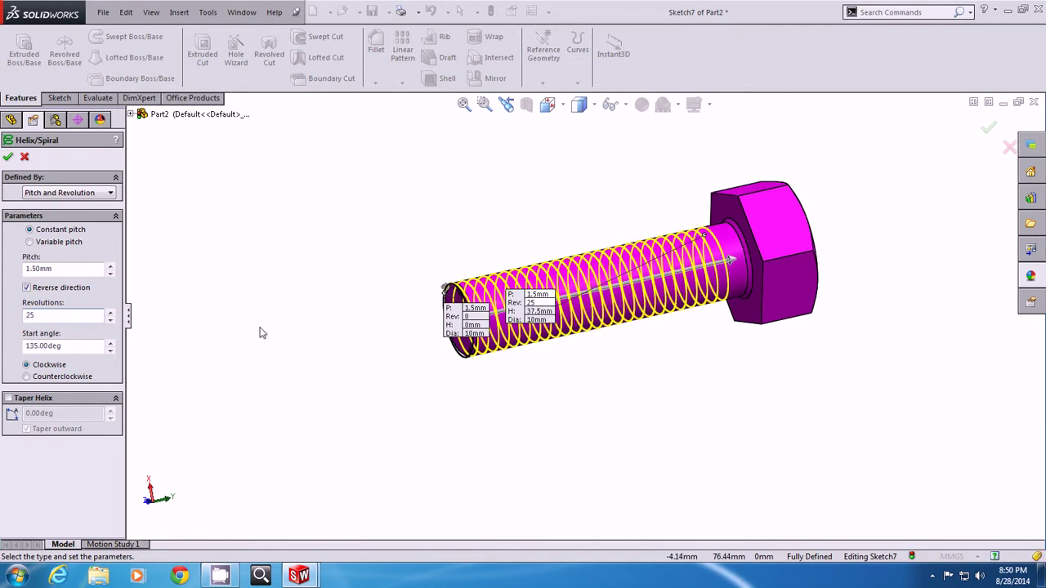
key("BackSpace")
double_click(53, 319)
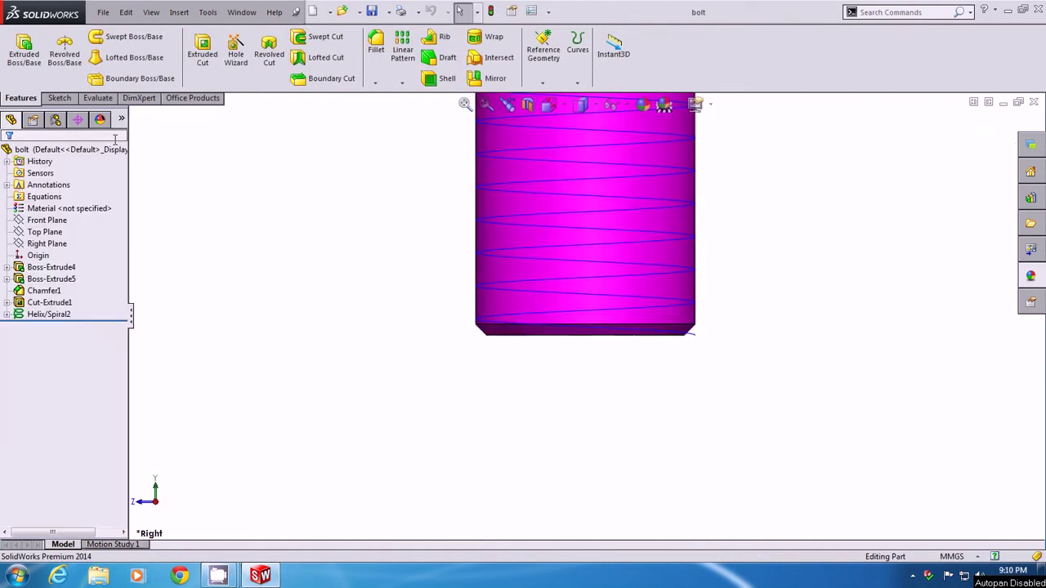
left_click(47, 245)
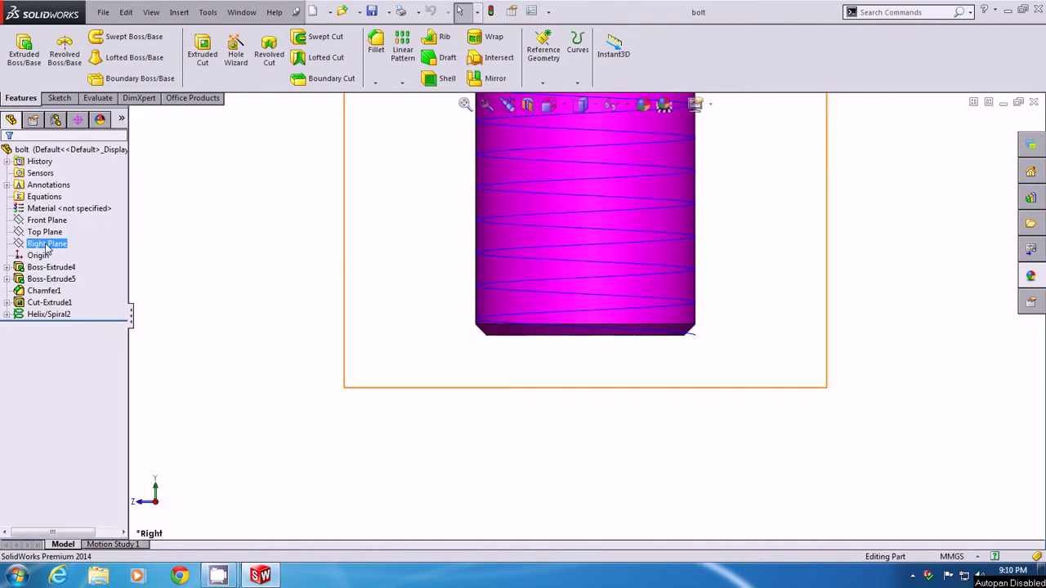
- Sketch a closed three-line triangle on the Right Plane at the shank's chamfer corner
left_click(54, 226)
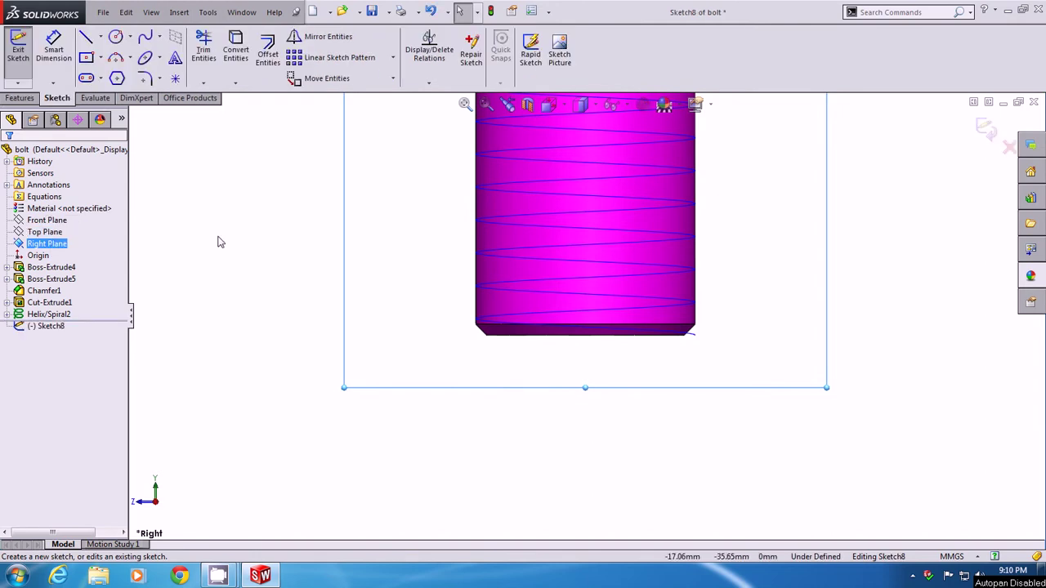
left_click(85, 37)
scroll(693, 389, "down", 5)
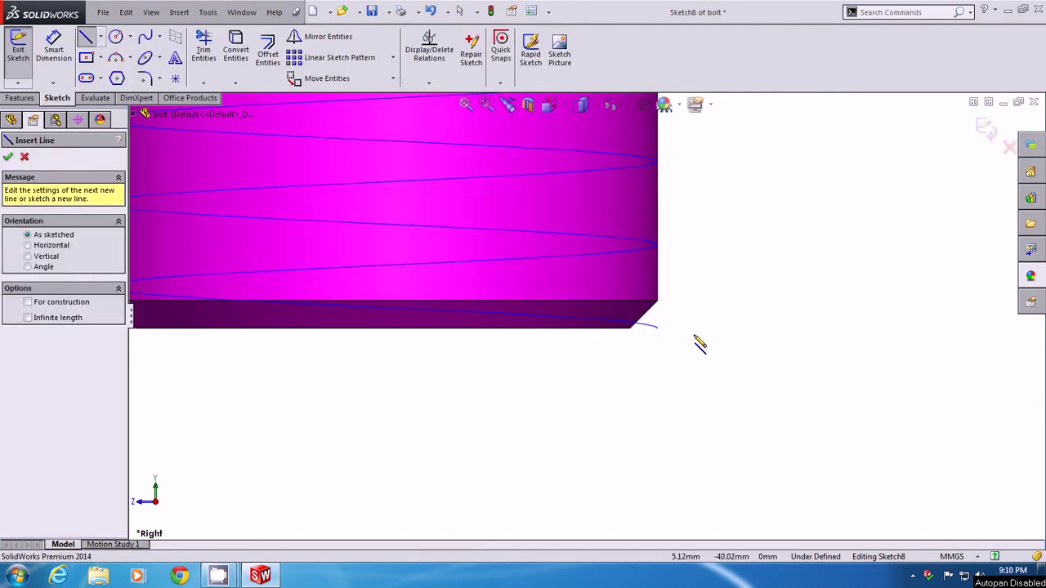
left_click(623, 337)
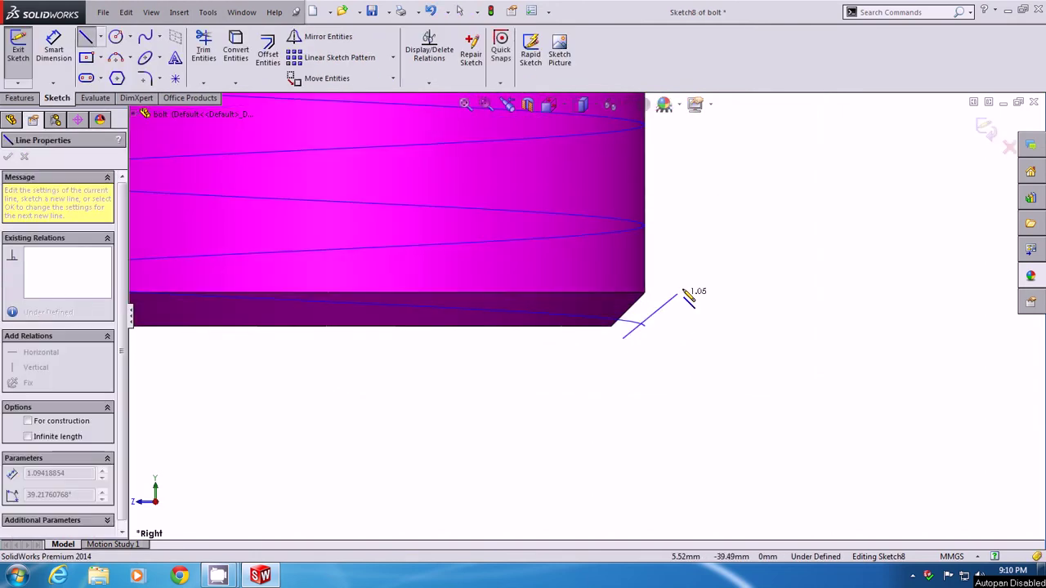
left_click(681, 281)
left_click(682, 374)
left_click(623, 338)
key("Escape")
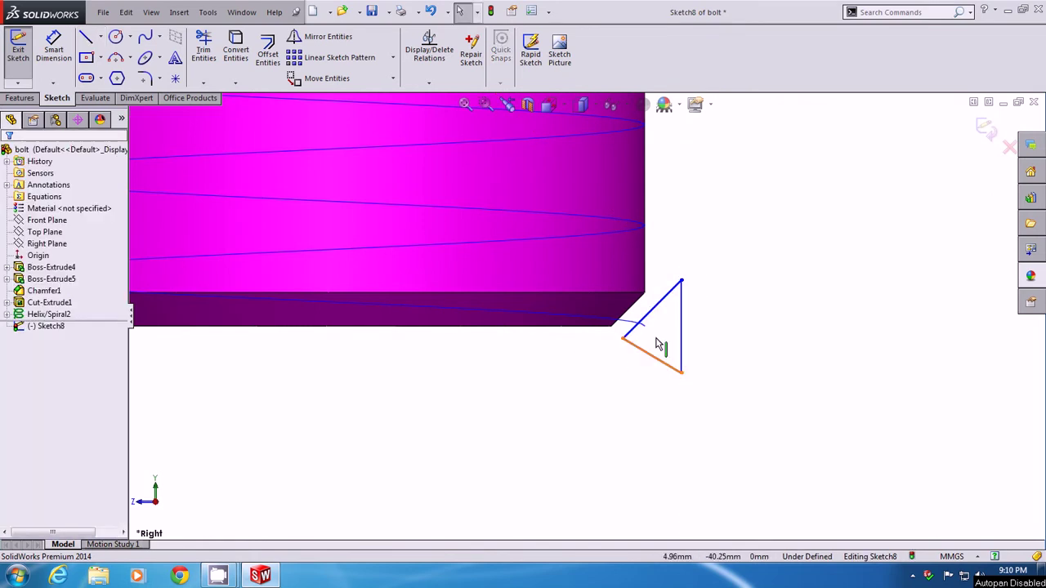
- Make the triangle's corner coincident with the bolt's bottom edge and all three sides equal
left_click(592, 327)
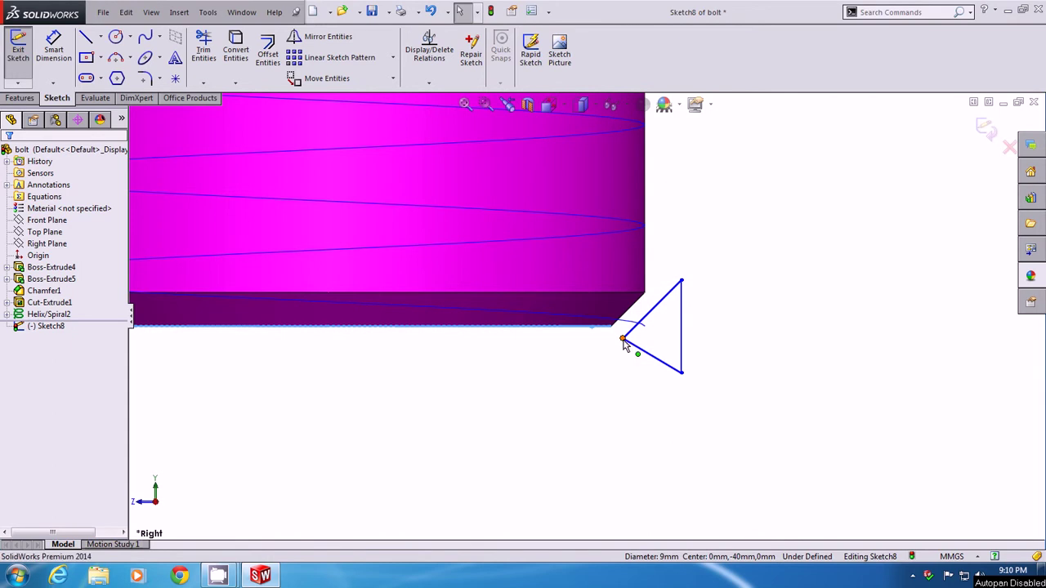
left_click(623, 339, "ctrl")
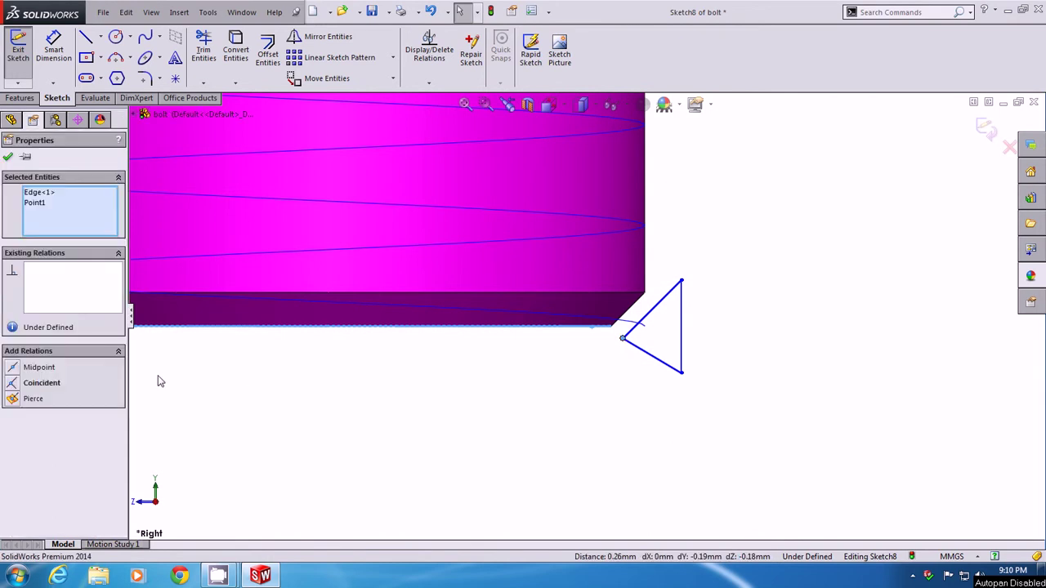
left_click(12, 384)
left_click(472, 402)
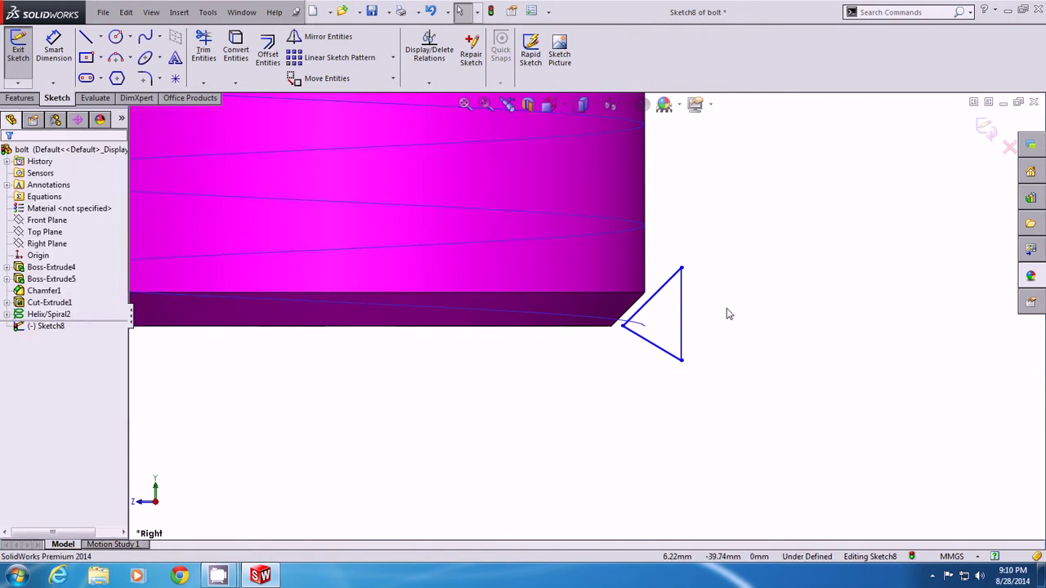
left_click(671, 288)
left_click(662, 353, "ctrl")
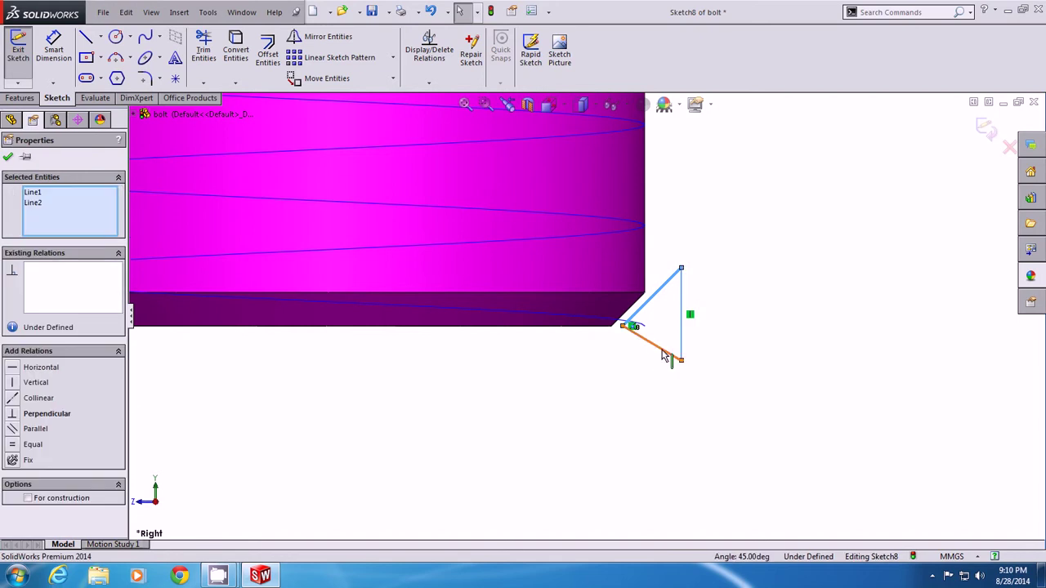
left_click(663, 356, "ctrl")
left_click(13, 431)
left_click(488, 433)
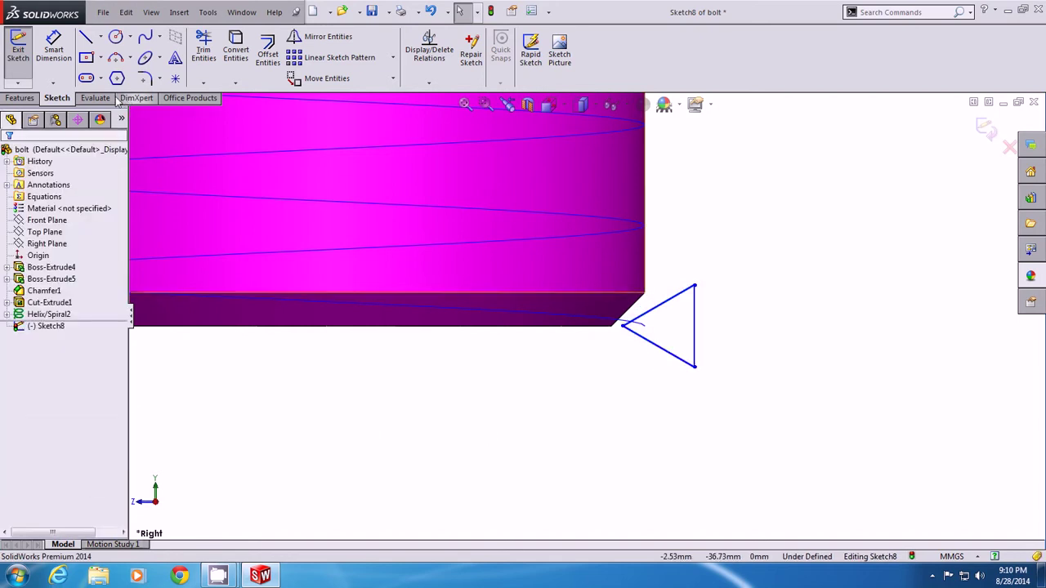
left_click(53, 49)
- Dimension the triangle's vertical side to 1.5 mm
left_click(696, 325)
left_click(730, 327)
type("1.5")
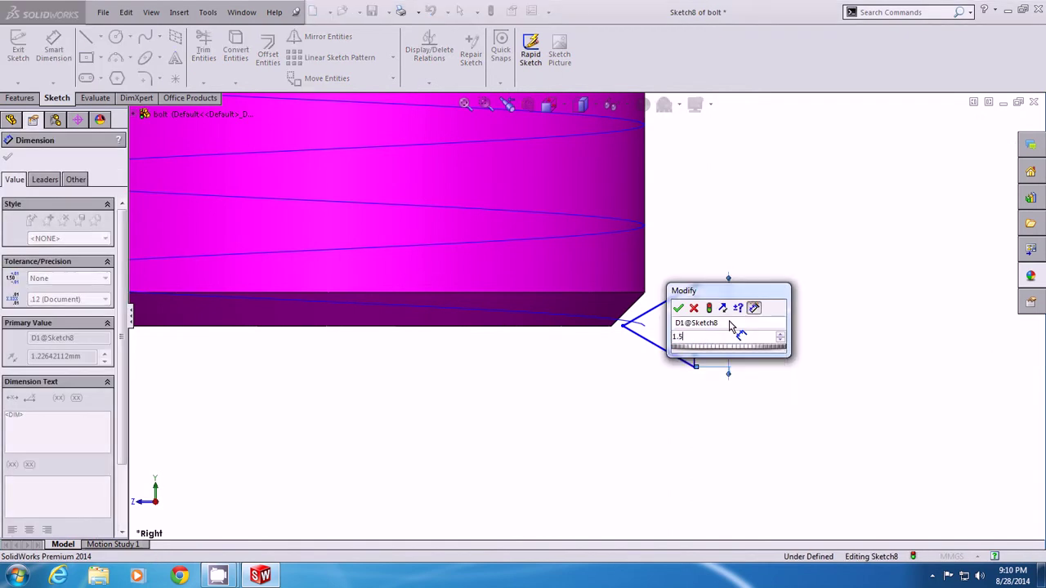
key("Return")
left_click(697, 192)
key("Escape")
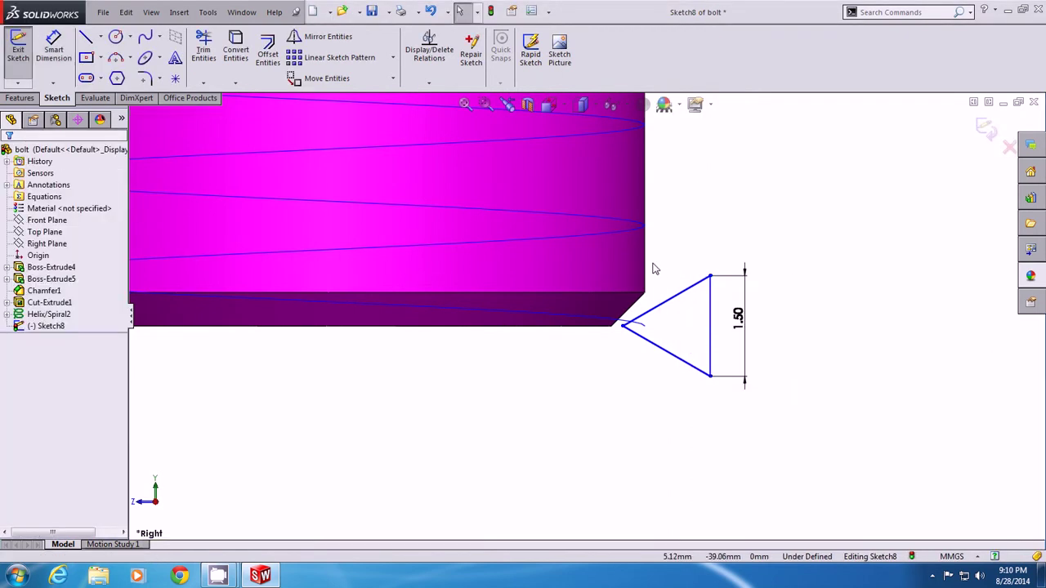
- Make the vertical side collinear with the shank's silhouette edge, fully defining Sketch8
left_click(715, 317, "ctrl")
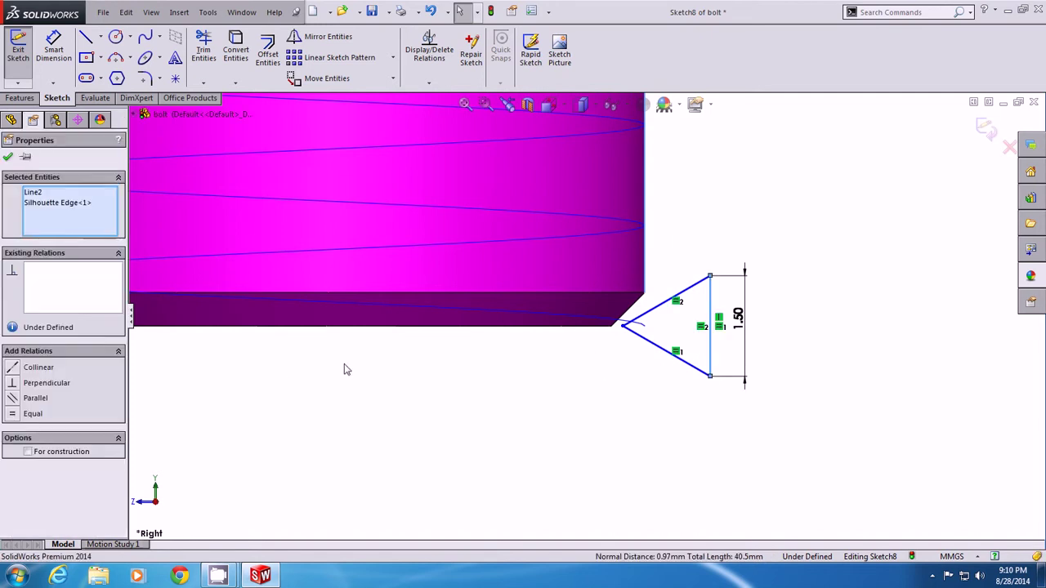
left_click(12, 368)
left_click(841, 444)
scroll(476, 355, "up", 3)
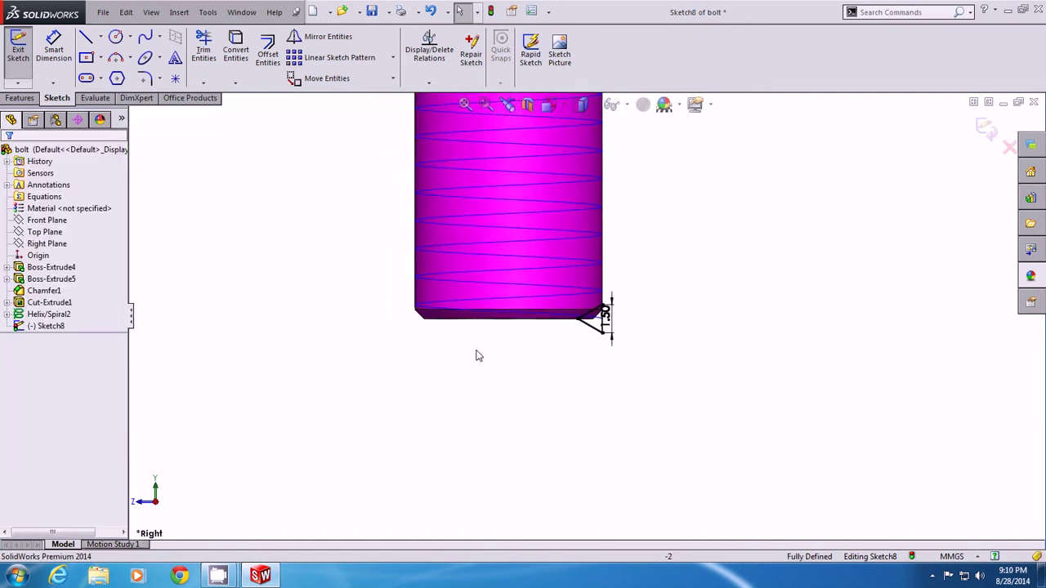
scroll(533, 328, "up", 2)
scroll(533, 328, "down", 4)
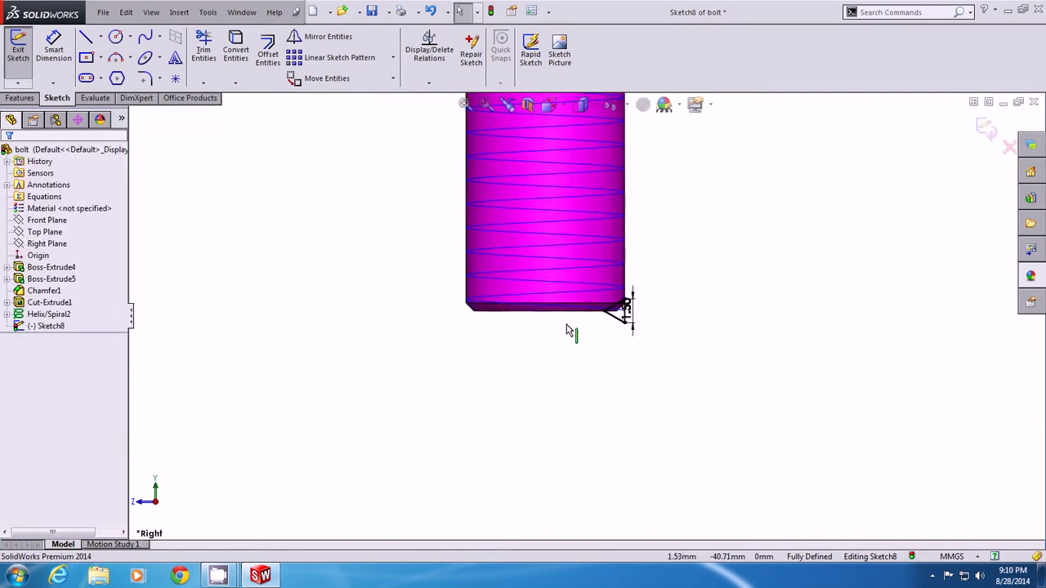
left_click(21, 98)
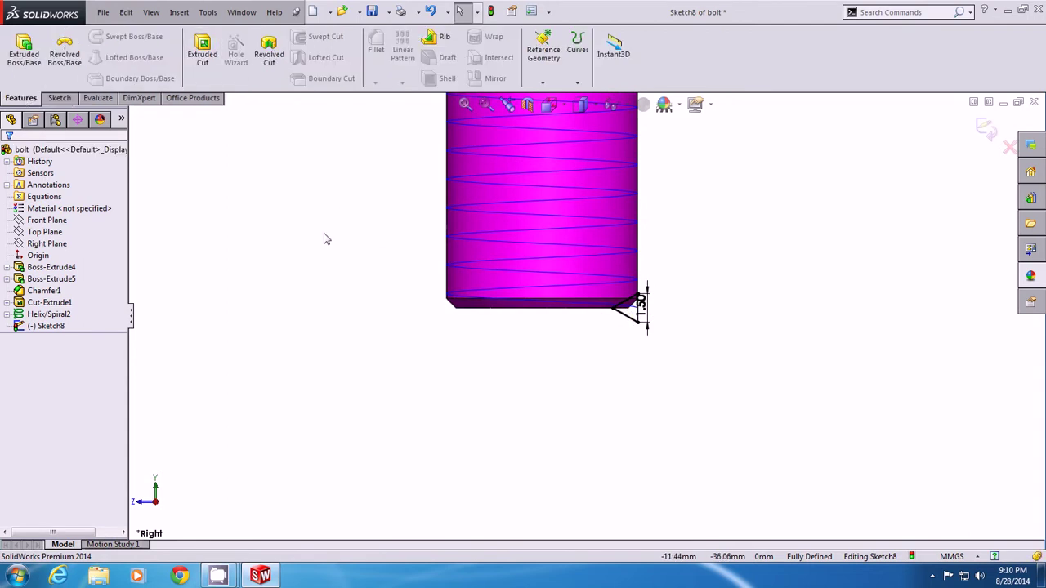
- Change the triangle's side dimension from 1.5 to 1.4 mm
scroll(587, 301, "down", 2)
double_click(587, 301)
type("1.4")
key("Return")
left_click(631, 376)
key("z")
- Create a swept cut using Sketch8 as the profile and Helix/Spiral2 as the path
left_click(985, 129)
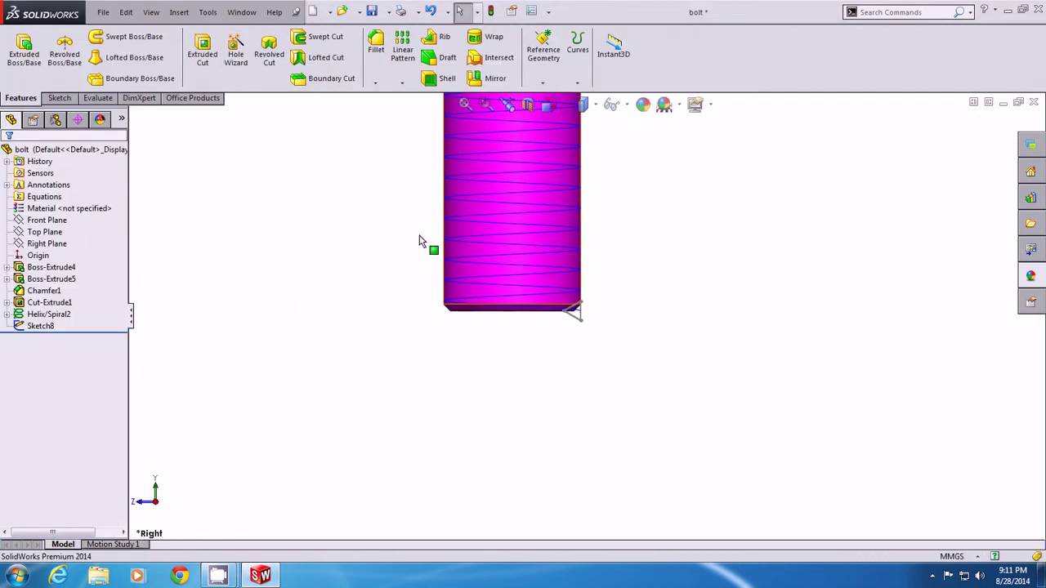
left_click(321, 37)
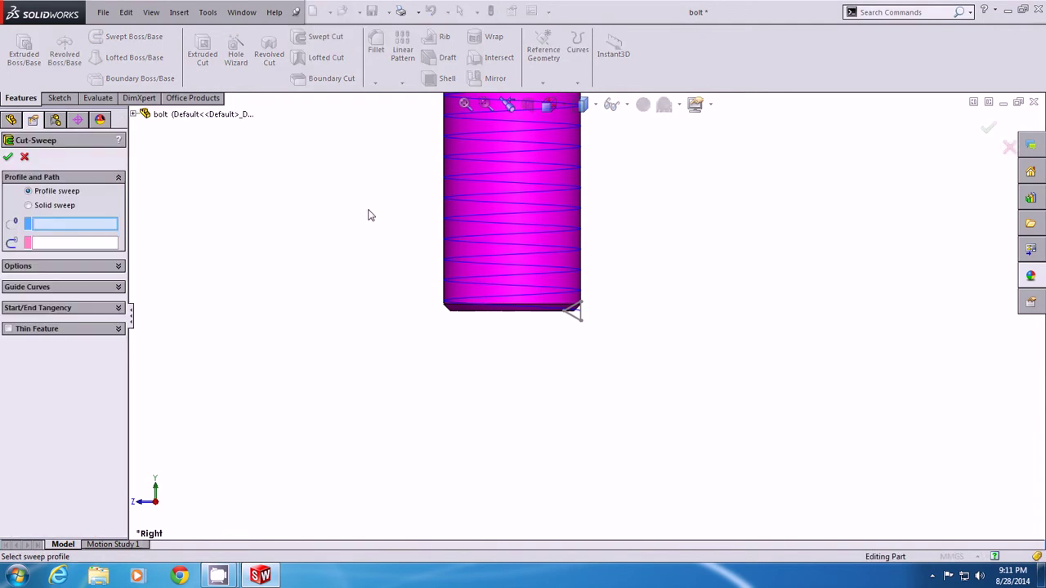
scroll(546, 313, "down", 3)
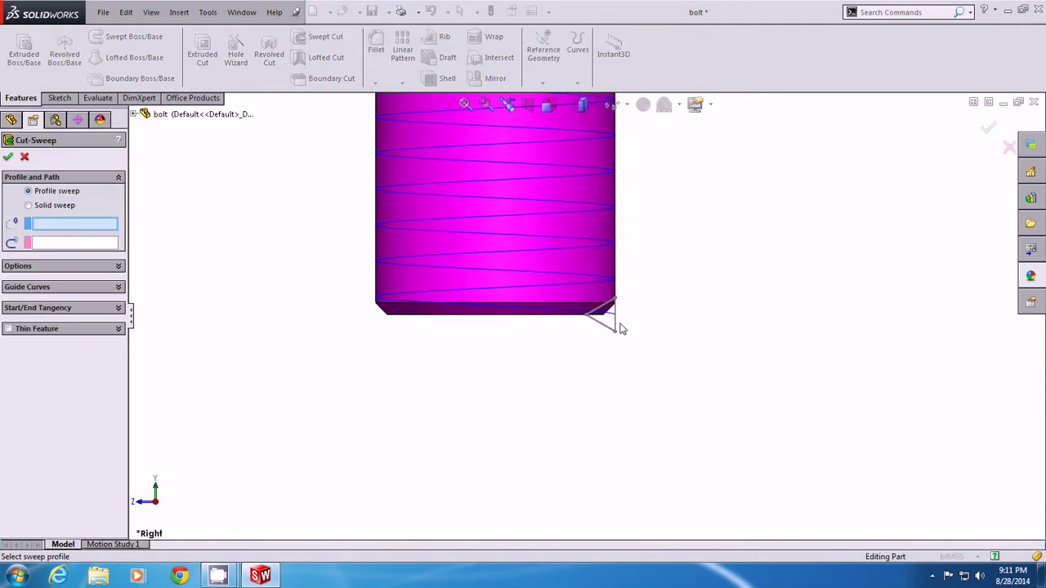
left_click(618, 325)
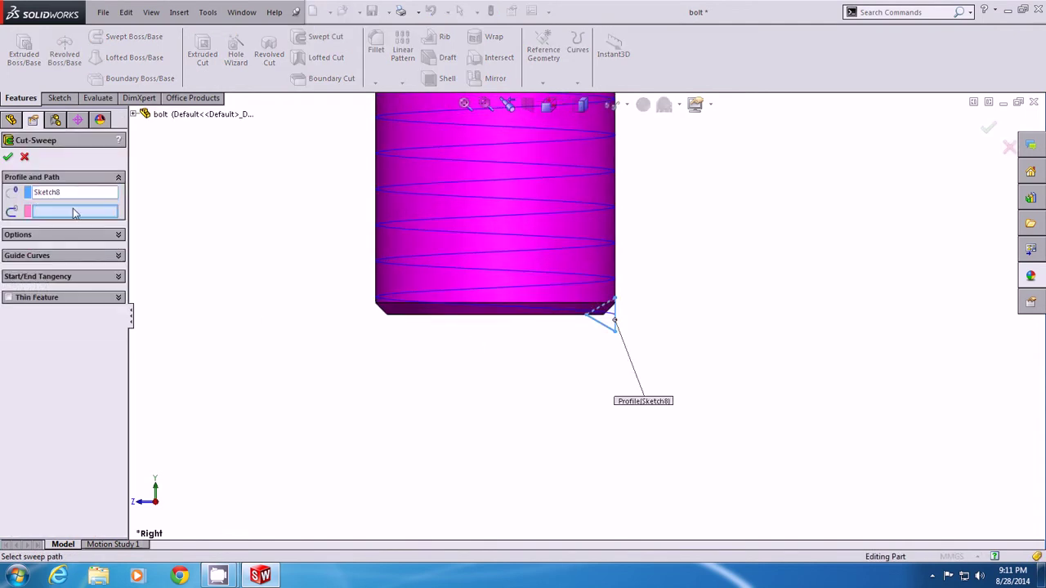
left_click(604, 313)
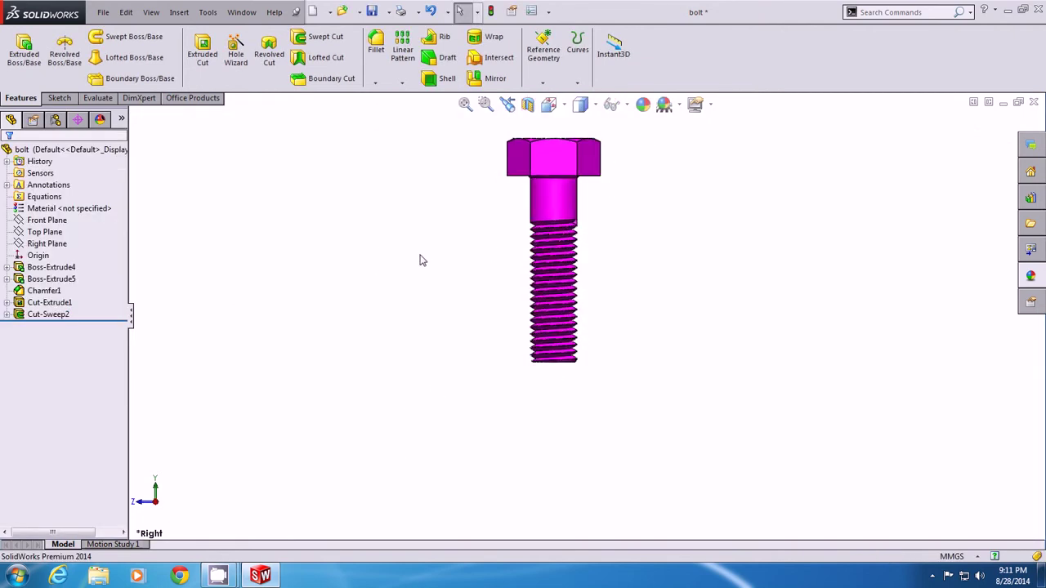
- Switch to an isometric view and orbit the bolt to inspect its cut threads
key("space")
left_click(465, 225)
mouse_move(513, 330)
middle_mouse_down()
mouse_move(380, 258)
mouse_move(358, 444)
middle_mouse_up()
mouse_move(376, 281)
middle_mouse_down()
mouse_move(345, 279)
mouse_move(346, 341)
mouse_move(327, 379)
mouse_move(340, 400)
middle_mouse_up()
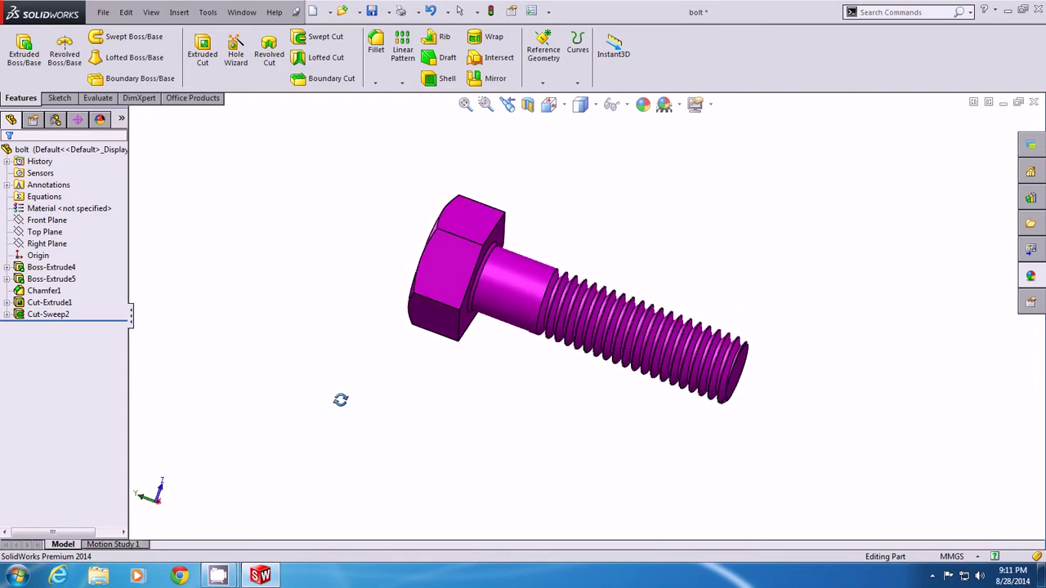